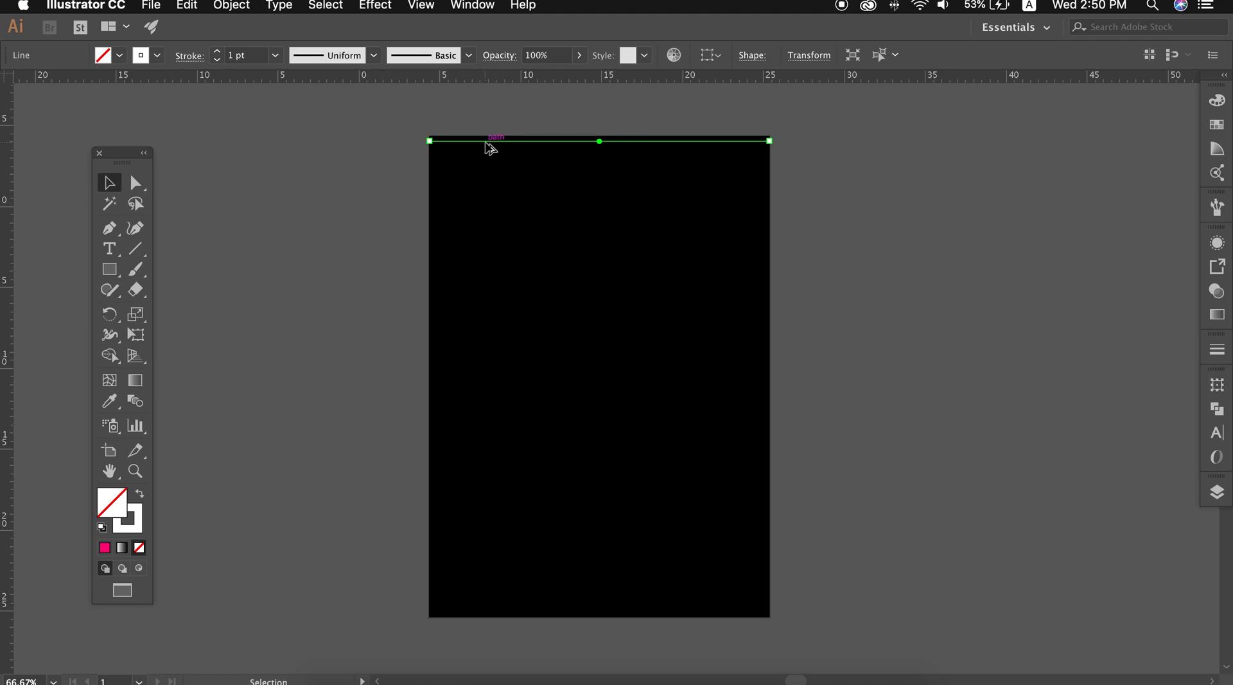
Repeat the duplication of the white horizontal line at even spacing until the copies fill the black artboard to its bottom edge
{"action": "key", "text": "super+d"}
{"action": "key", "text": "super+d"}
{"action": "key", "text": "super+d"}
{"action": "key", "text": "super+d"}
{"action": "key", "text": "super+d"}
{"action": "key", "text": "super+d"}
{"action": "key", "text": "super+d"}
{"action": "key", "text": "super+d"}
{"action": "key", "text": "super+d"}
{"action": "key", "text": "super+d"}
{"action": "key", "text": "super+d"}
{"action": "key", "text": "super+d"}
{"action": "key", "text": "super+d"}
{"action": "key", "text": "super+d"}
{"action": "key", "text": "super+d"}
{"action": "key", "text": "super+d"}
{"action": "key", "text": "super+d"}
{"action": "key", "text": "super+d"}
{"action": "key", "text": "super+d"}
{"action": "key", "text": "super+d"}
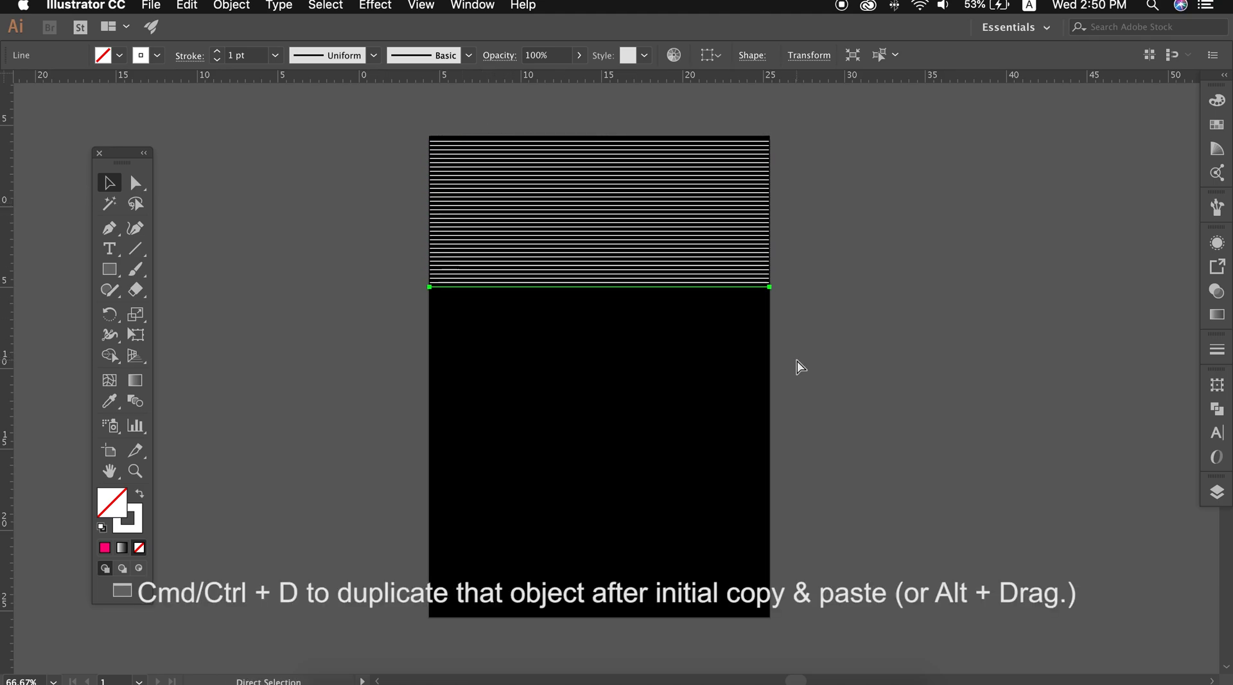
{"action": "key", "text": "super+d"}
{"action": "key", "text": "super+d"}
{"action": "key", "text": "super+d"}
{"action": "key", "text": "super+d"}
{"action": "key", "text": "super+d"}
{"action": "key", "text": "super+d"}
{"action": "key", "text": "super+d"}
{"action": "key", "text": "super+d"}
{"action": "key", "text": "super+d"}
{"action": "key", "text": "super+d"}
{"action": "key", "text": "super+d"}
{"action": "key", "text": "super+d"}
{"action": "key", "text": "super+d"}
{"action": "key", "text": "super+d"}
{"action": "key", "text": "super+d"}
{"action": "key", "text": "super+d"}
{"action": "key", "text": "super+d"}
{"action": "key", "text": "super+d"}
{"action": "key", "text": "super+d"}
{"action": "key", "text": "super+d"}
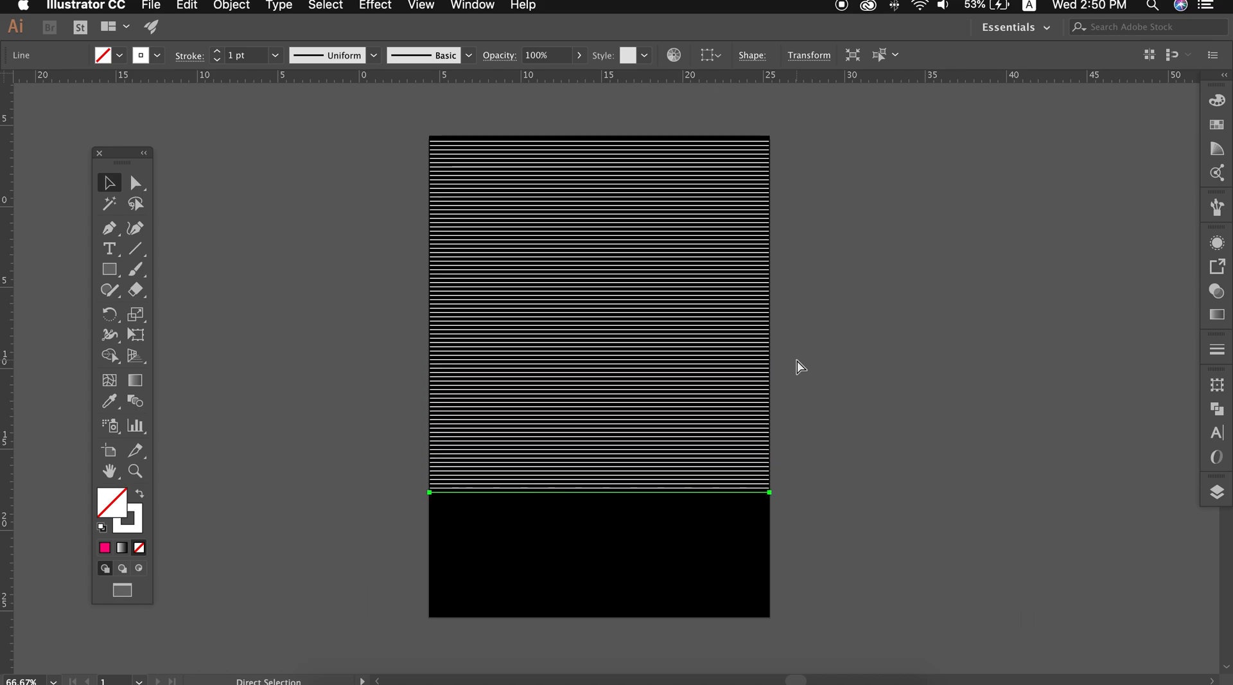
{"action": "key", "text": "super+d"}
{"action": "key", "text": "super+d"}
{"action": "key", "text": "super+d"}
{"action": "key", "text": "super+d"}
{"action": "key", "text": "super+d"}
{"action": "key", "text": "super+d"}
{"action": "key", "text": "super+d"}
{"action": "key", "text": "super+d"}
{"action": "key", "text": "super+d"}
{"action": "key", "text": "super+d"}
{"action": "key", "text": "super+d"}
{"action": "key", "text": "super+d"}
{"action": "key", "text": "super+d"}
{"action": "key", "text": "super+d"}
{"action": "key", "text": "super+d"}
{"action": "key", "text": "super+d"}
{"action": "key", "text": "super+d"}
{"action": "key", "text": "super+d"}
{"action": "key", "text": "super+d"}
{"action": "key", "text": "super+d"}
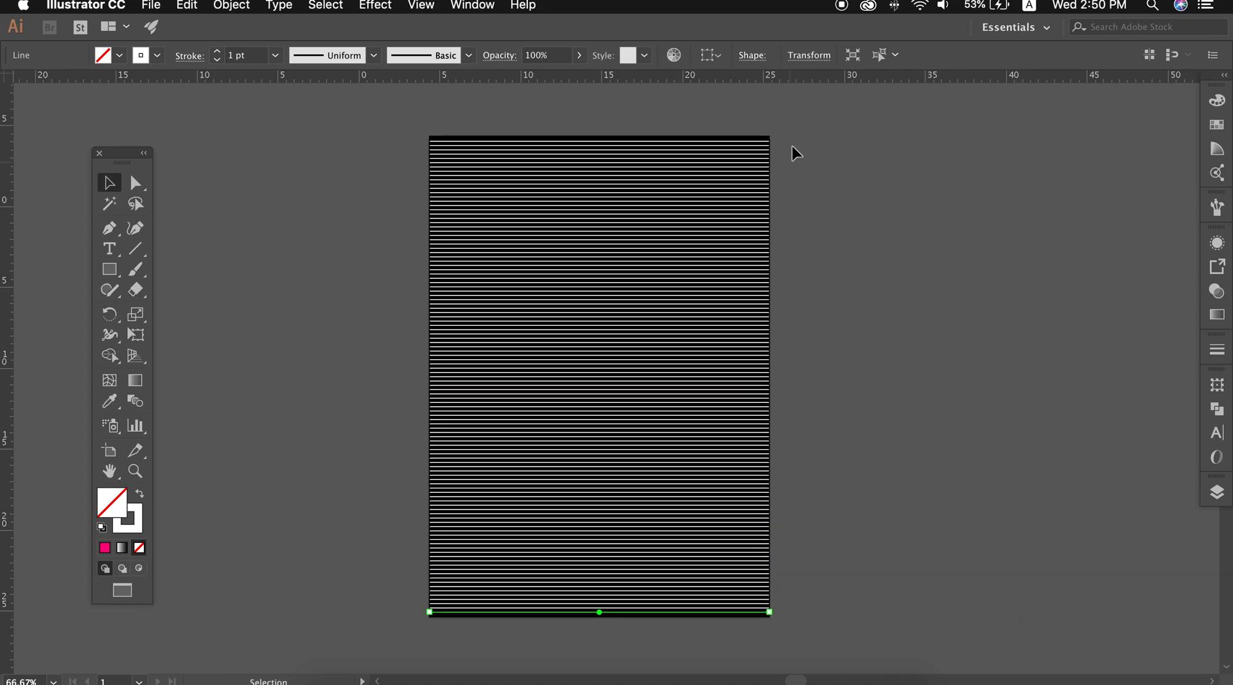
Apply an Envelope Distort mesh with 5 rows and 4 columns to all the horizontal lines
{"action": "key", "text": "super+a"}
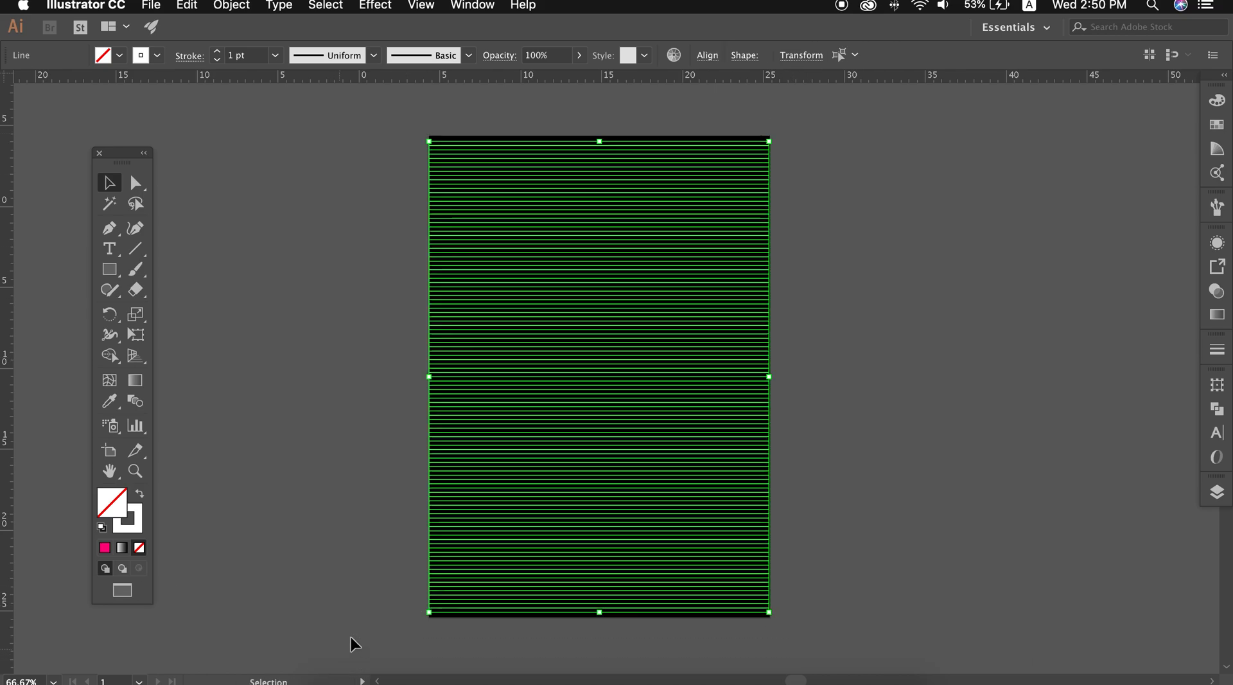
{"action": "left_click", "coordinate": [231, 5]}
{"action": "mouse_move", "coordinate": [287, 424]}
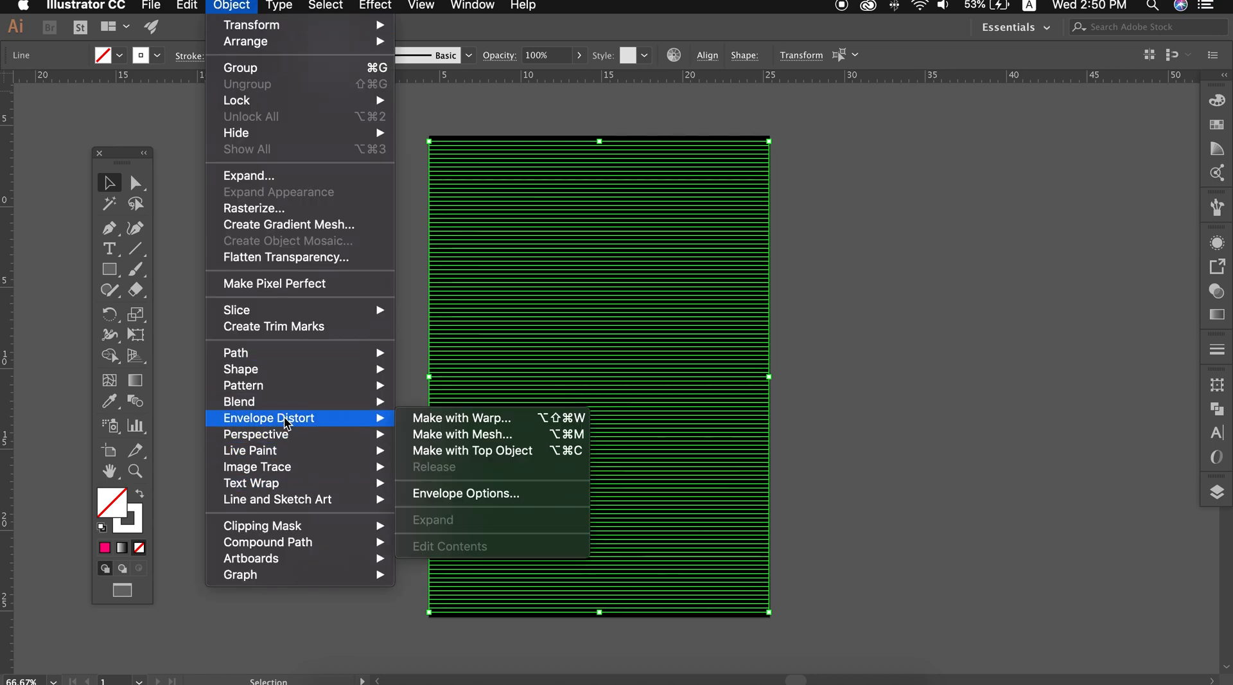
{"action": "left_click", "coordinate": [505, 435]}
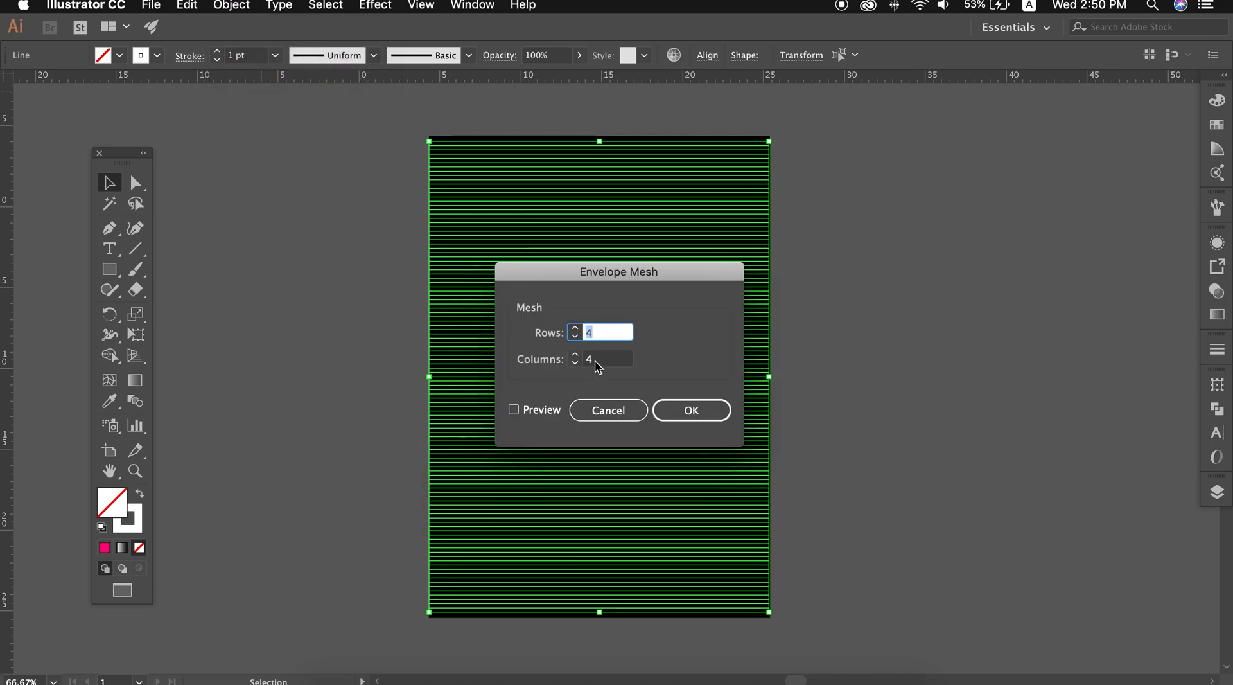
{"action": "type", "text": "6"}
{"action": "left_click", "coordinate": [545, 414]}
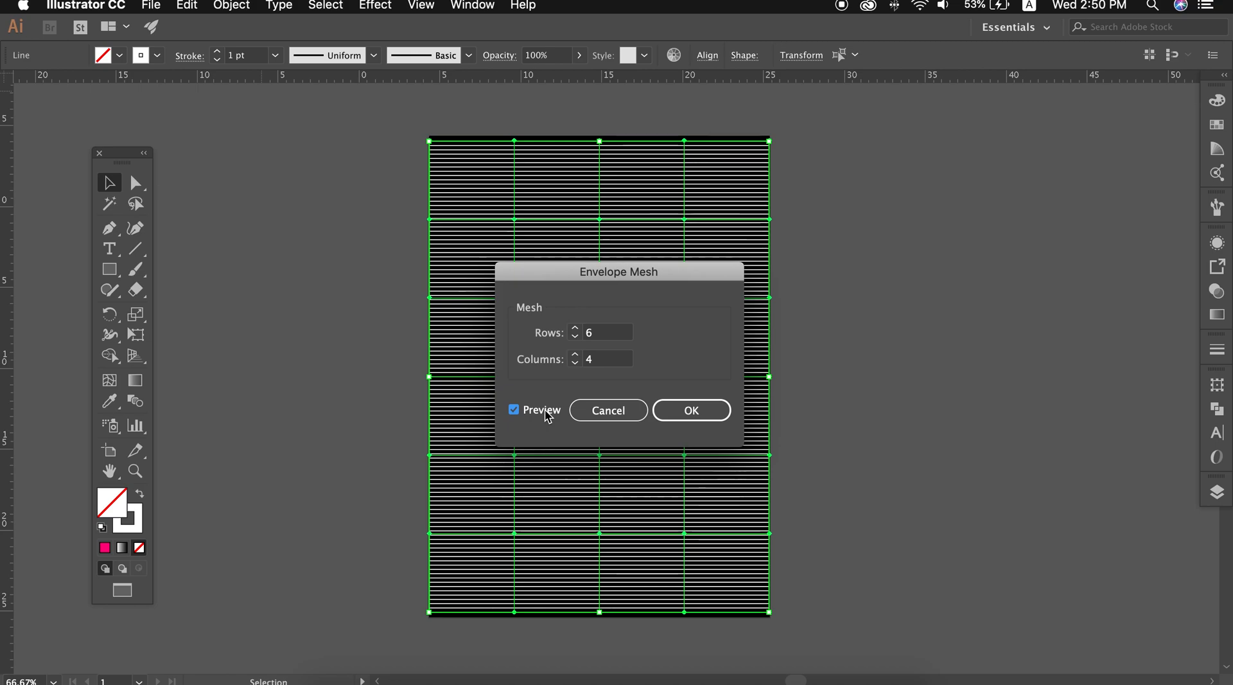
{"action": "double_click", "coordinate": [588, 334]}
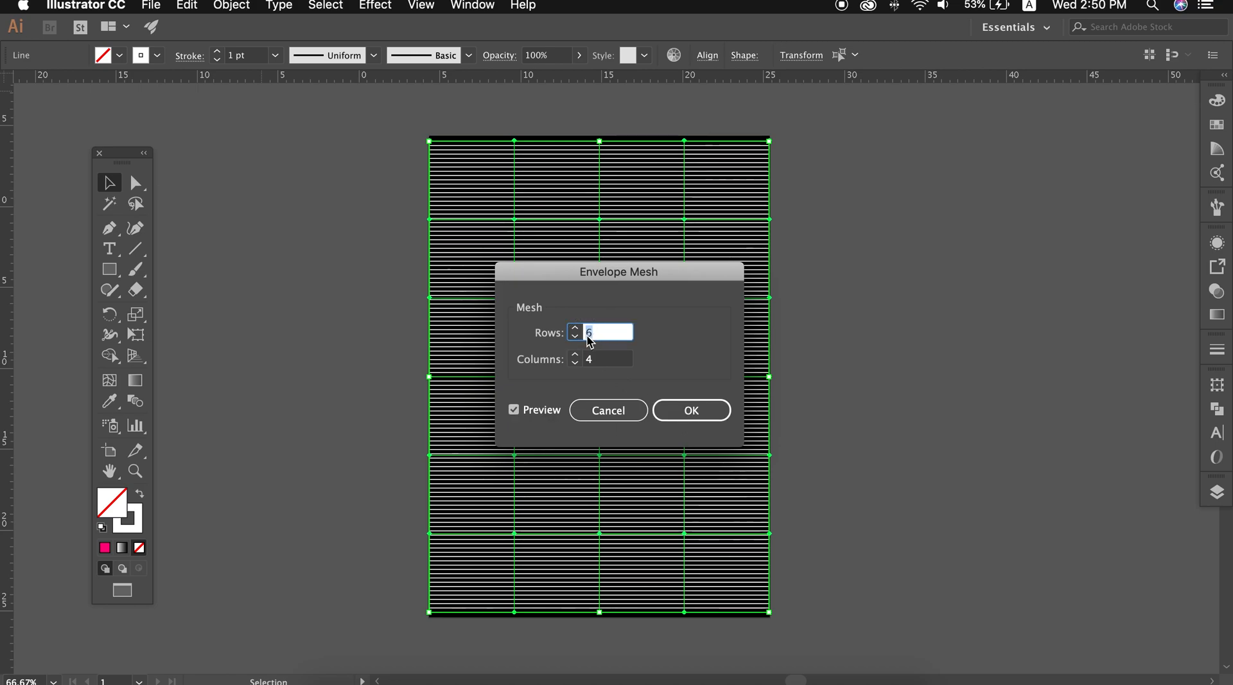
{"action": "left_click", "coordinate": [542, 411]}
{"action": "left_click", "coordinate": [542, 412]}
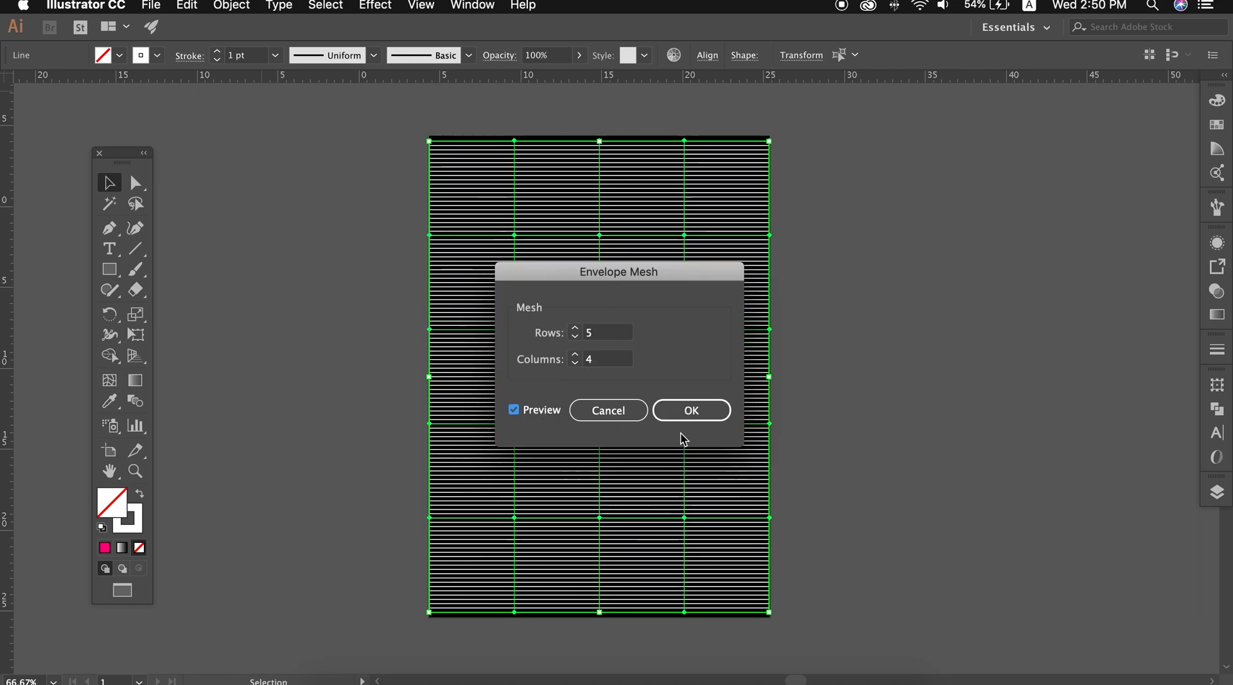
{"action": "left_click", "coordinate": [691, 411]}
Distort the upper half of the line pattern into waves by moving the inner mesh points of its top two mesh rows
{"action": "left_click", "coordinate": [204, 206]}
{"action": "key", "text": "super+a"}
{"action": "key", "text": "a"}
{"action": "left_click", "coordinate": [514, 235]}
{"action": "left_click_drag", "start_coordinate": [514, 234], "coordinate": [500, 207]}
{"action": "key", "text": "super+z"}
{"action": "left_click_drag", "start_coordinate": [602, 331], "coordinate": [582, 293]}
{"action": "left_click_drag", "start_coordinate": [601, 238], "coordinate": [668, 258]}
{"action": "left_click_drag", "start_coordinate": [686, 332], "coordinate": [700, 360]}
{"action": "left_click_drag", "start_coordinate": [515, 333], "coordinate": [478, 344]}
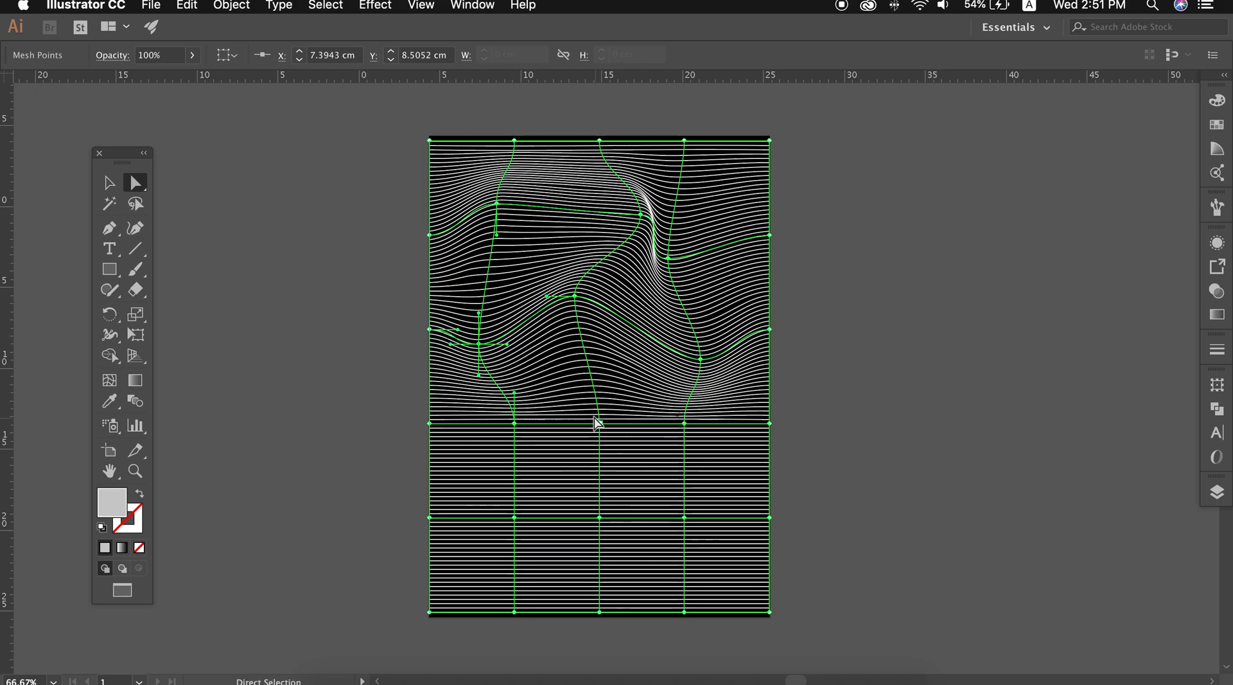
Extend the waves through the lower half by displacing its inner mesh points, and fine-tune two points on the second mesh row
{"action": "left_click_drag", "start_coordinate": [600, 425], "coordinate": [600, 452]}
{"action": "left_click_drag", "start_coordinate": [515, 423], "coordinate": [535, 402]}
{"action": "left_click_drag", "start_coordinate": [684, 423], "coordinate": [671, 413]}
{"action": "left_click_drag", "start_coordinate": [600, 517], "coordinate": [604, 489]}
{"action": "left_click_drag", "start_coordinate": [515, 517], "coordinate": [497, 458]}
{"action": "left_click_drag", "start_coordinate": [684, 517], "coordinate": [573, 481]}
{"action": "left_click_drag", "start_coordinate": [575, 296], "coordinate": [545, 282]}
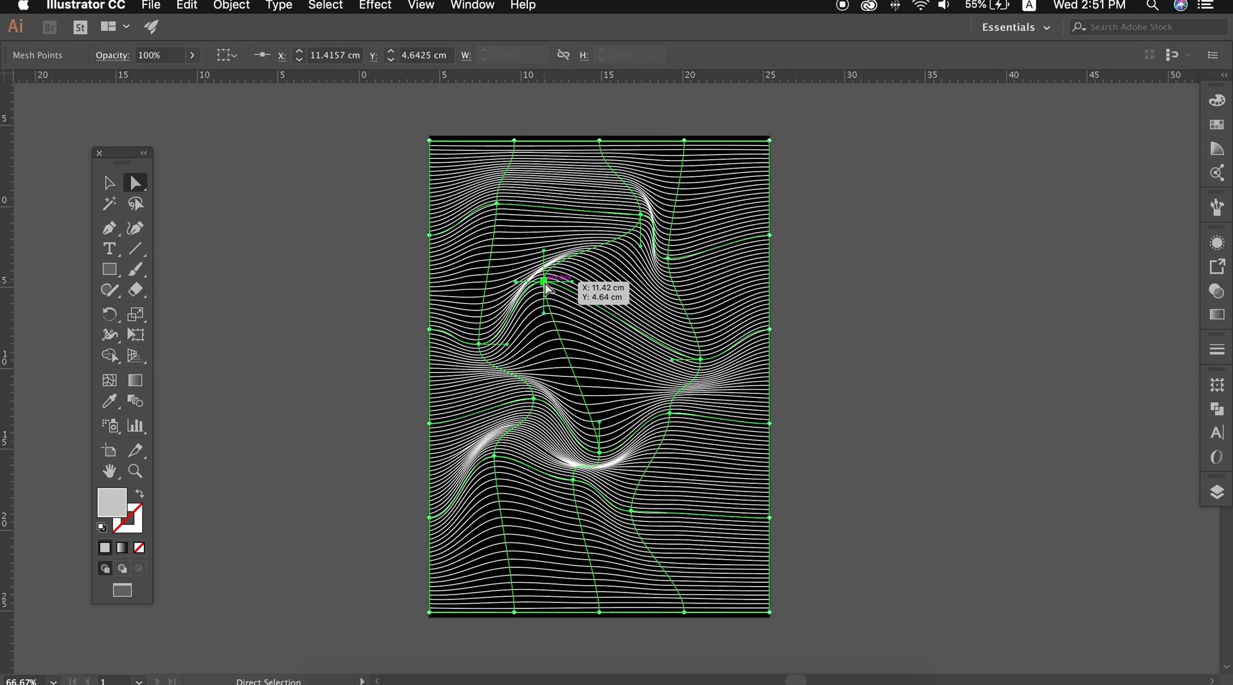
{"action": "left_click", "coordinate": [699, 372]}
{"action": "left_click", "coordinate": [889, 391]}
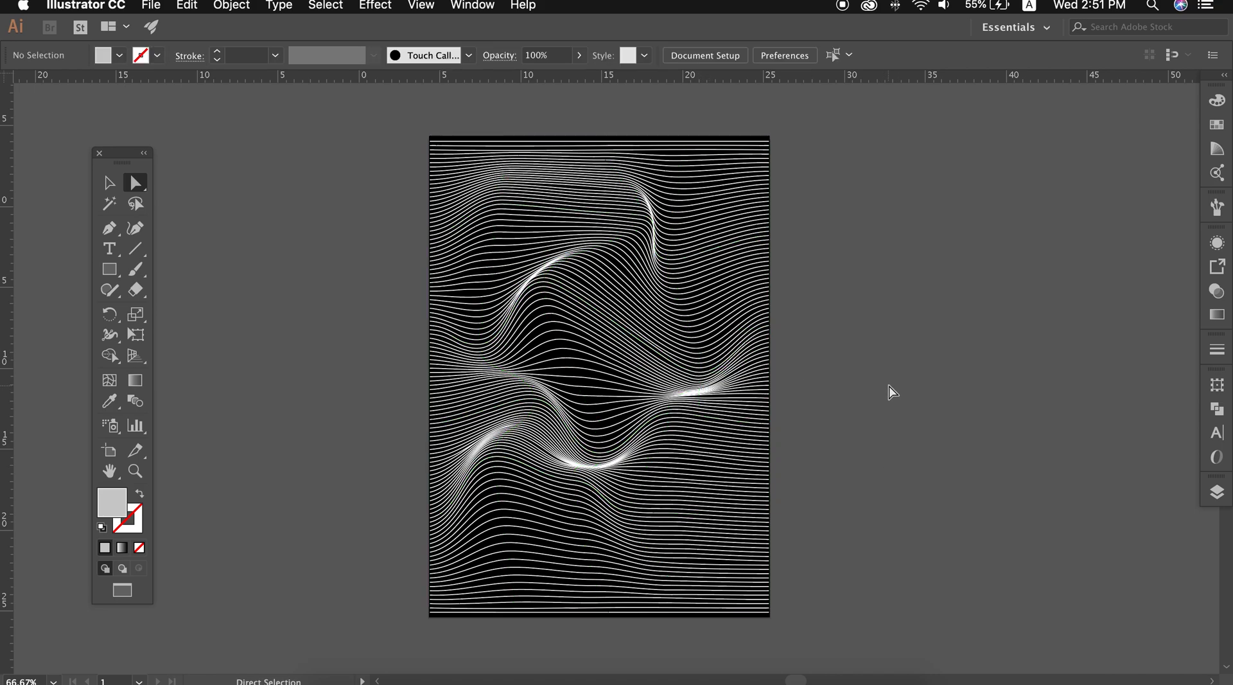
Add a black letter D in Borgund Blinds beside the artboard and scale it to about 524 pt
{"action": "key", "text": "t"}
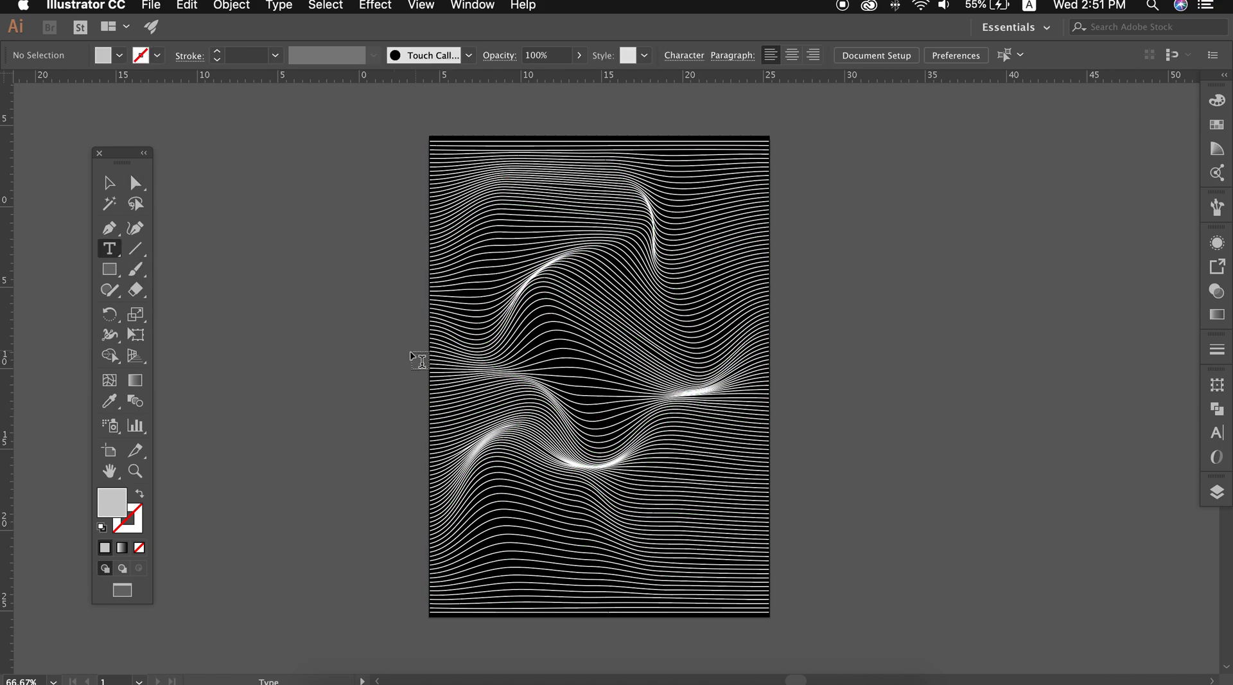
{"action": "left_click", "coordinate": [265, 341]}
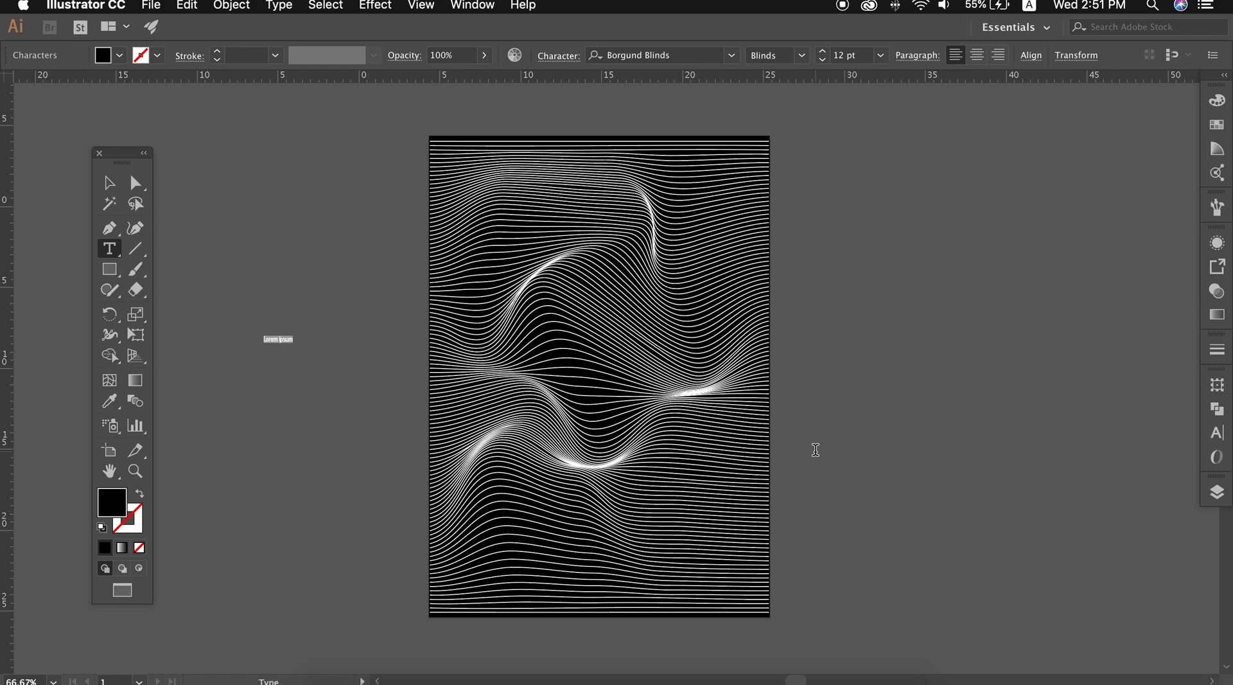
{"action": "left_click", "coordinate": [120, 189]}
{"action": "left_click_drag", "start_coordinate": [273, 346], "coordinate": [398, 560]}
{"action": "left_click_drag", "start_coordinate": [370, 384], "coordinate": [341, 186]}
{"action": "left_click_drag", "start_coordinate": [323, 304], "coordinate": [271, 343]}
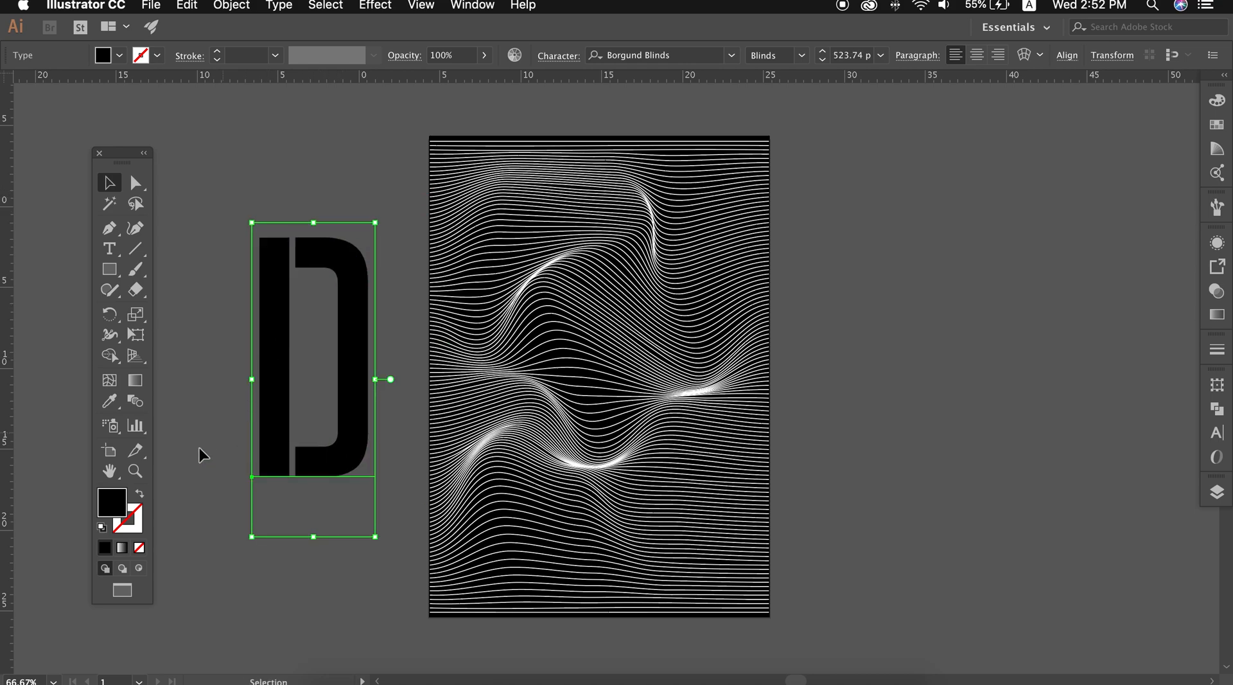
Give the letter D a black 4 pt stroke, then widen and enlarge it to about 556 pt
{"action": "left_click", "coordinate": [142, 533]}
{"action": "left_click", "coordinate": [105, 547]}
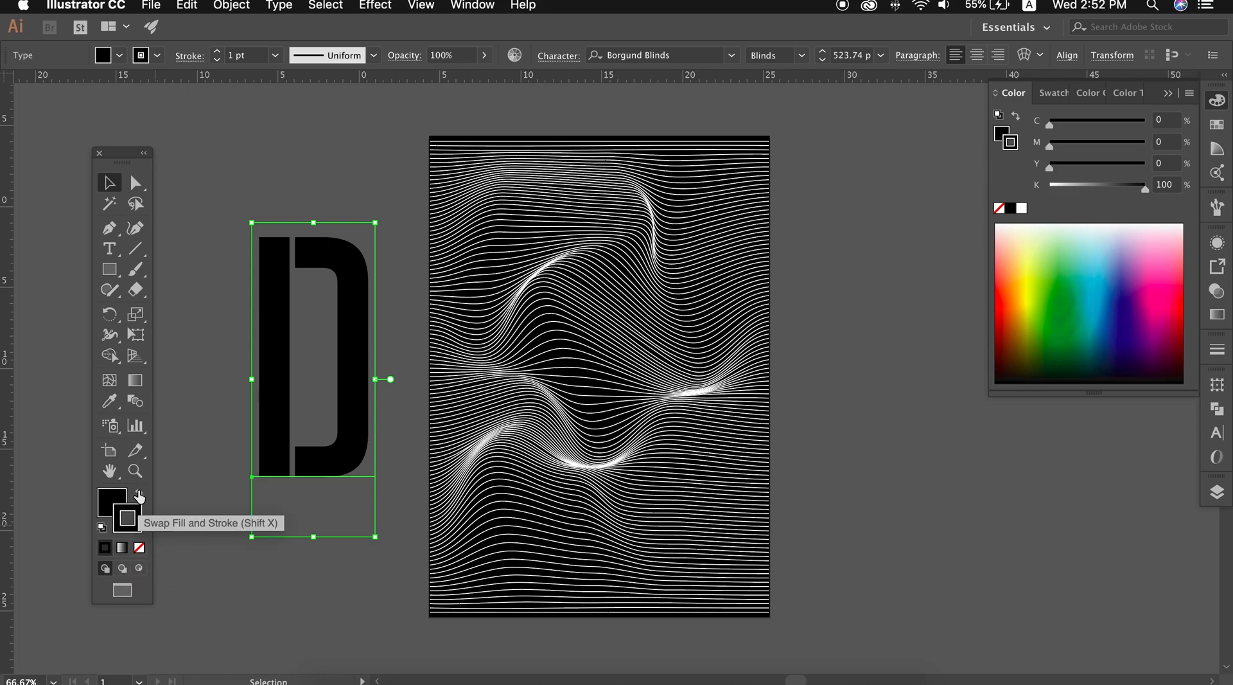
{"action": "left_click", "coordinate": [218, 55]}
{"action": "left_click", "coordinate": [217, 54]}
{"action": "left_click", "coordinate": [218, 55]}
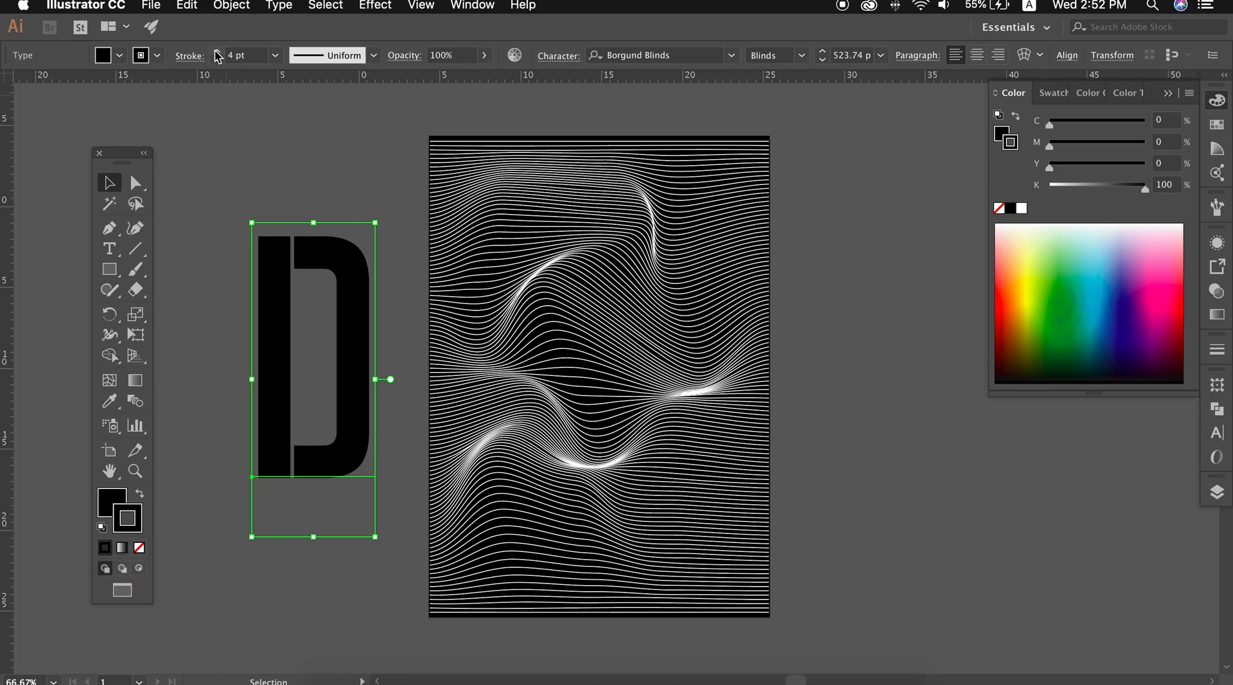
{"action": "left_click", "coordinate": [218, 59]}
{"action": "mouse_move", "coordinate": [381, 379]}
{"action": "left_mouse_down"}
{"action": "mouse_move", "coordinate": [661, 386]}
{"action": "mouse_move", "coordinate": [317, 357]}
{"action": "mouse_move", "coordinate": [355, 335]}
{"action": "left_mouse_up"}
{"action": "left_click_drag", "start_coordinate": [291, 490], "coordinate": [289, 509]}
Convert the letter D to outlines and expand its fill and stroke
{"action": "right_click", "coordinate": [314, 353]}
{"action": "left_click", "coordinate": [395, 471]}
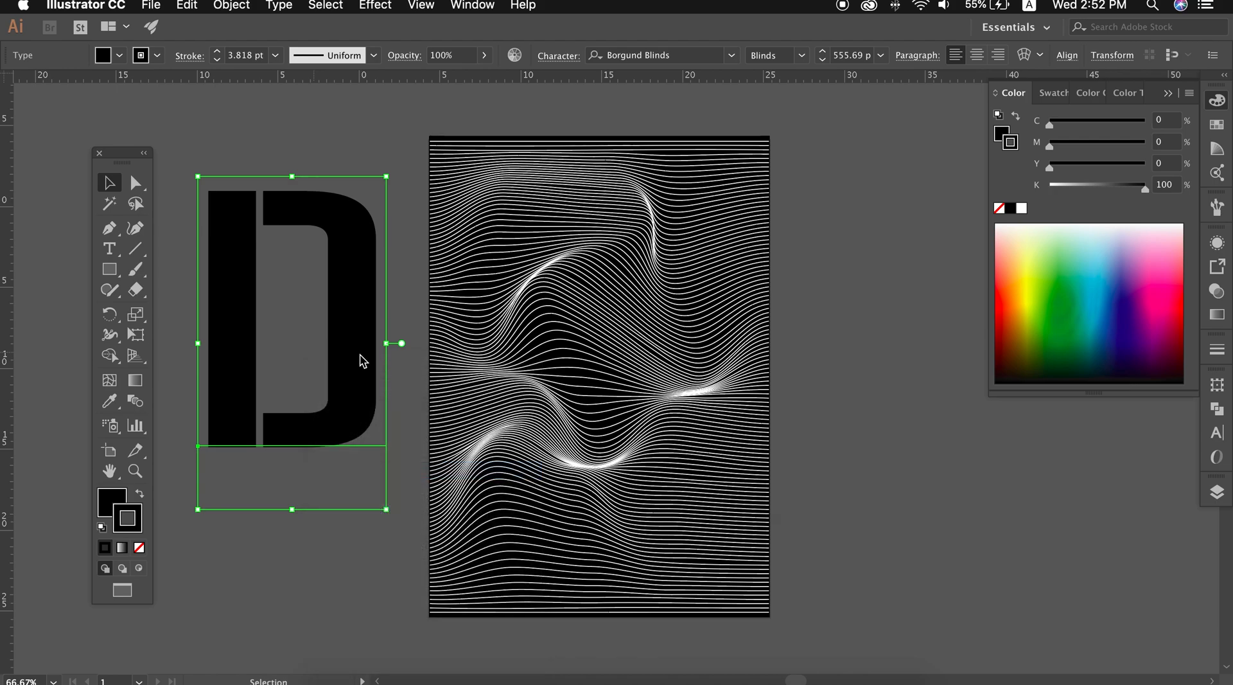
{"action": "left_click", "coordinate": [232, 5]}
{"action": "left_click", "coordinate": [259, 179]}
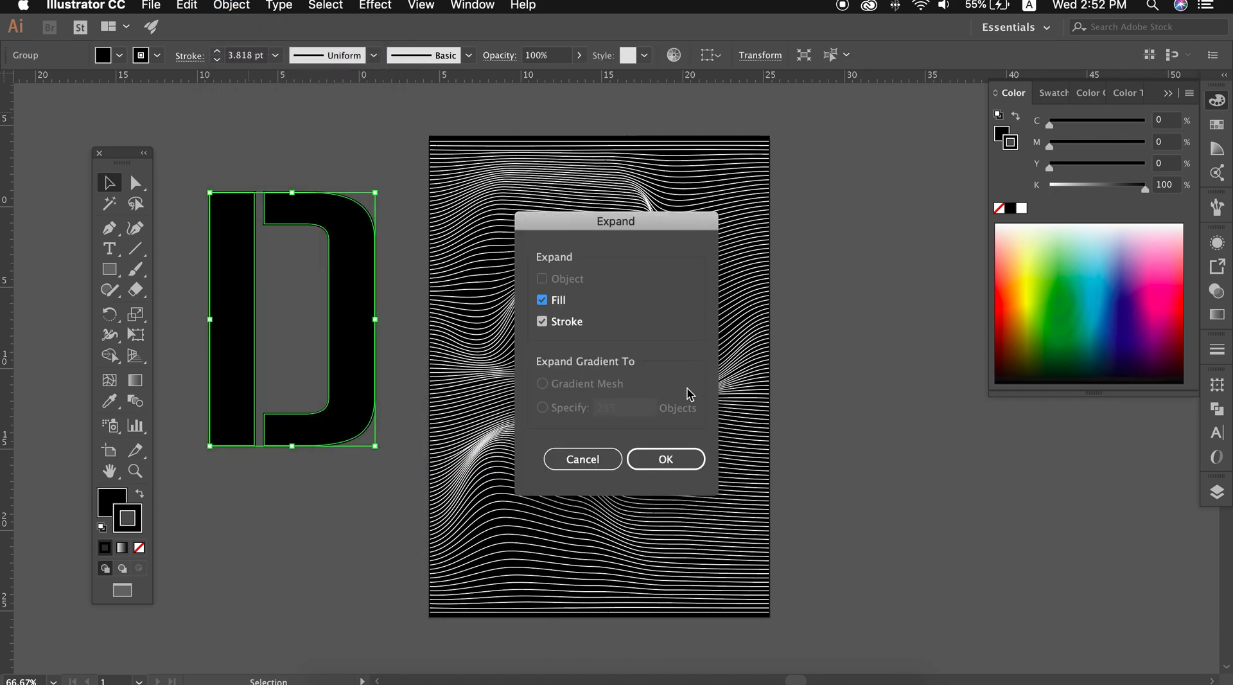
{"action": "left_click", "coordinate": [663, 460]}
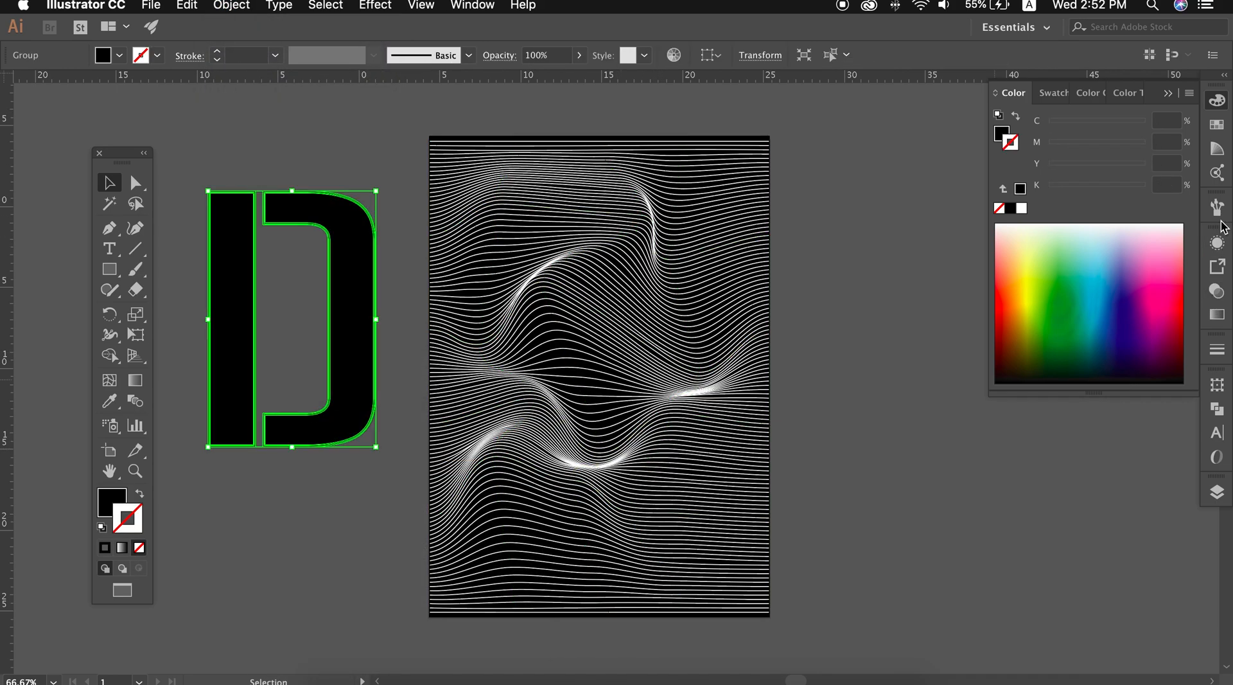
Merge the expanded fill and stroke shapes of the letter D with Pathfinder and deselect it
{"action": "left_click", "coordinate": [1217, 409]}
{"action": "left_click", "coordinate": [1081, 472]}
{"action": "left_click", "coordinate": [867, 288]}
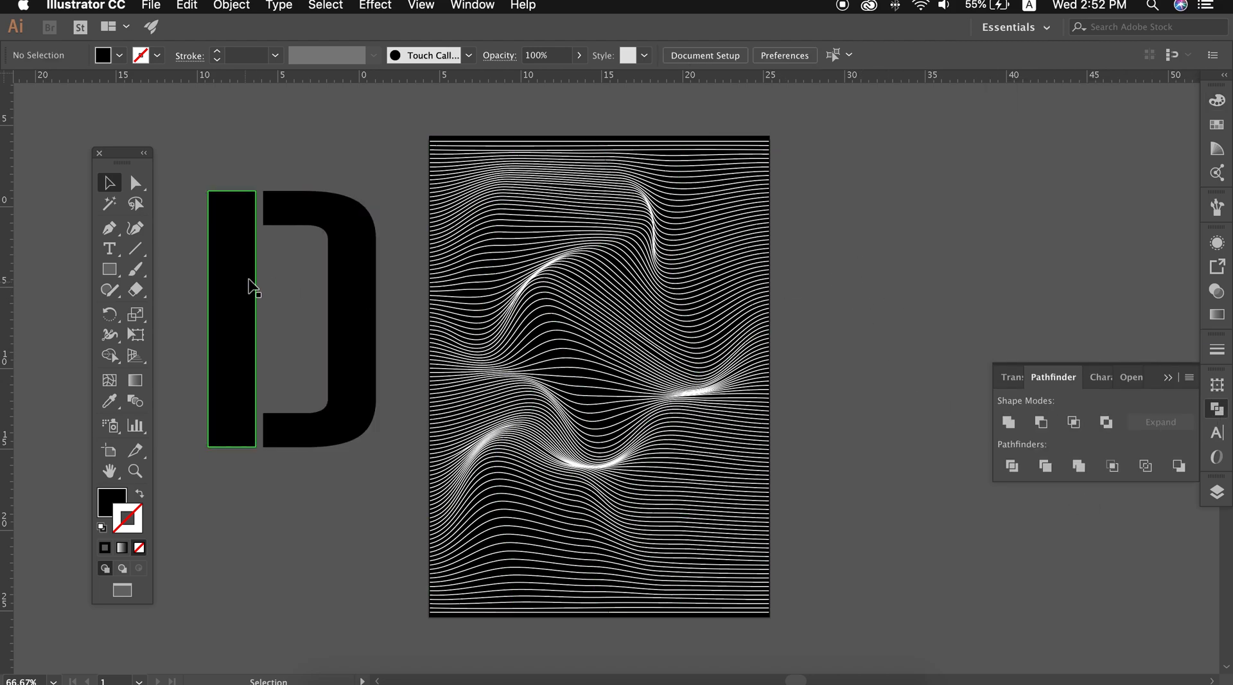
Place the letter D over the middle of the wavy lines, enlarge it slightly, and select both for Shape Builder
{"action": "left_click_drag", "start_coordinate": [343, 292], "coordinate": [648, 326]}
{"action": "left_click_drag", "start_coordinate": [683, 486], "coordinate": [692, 498]}
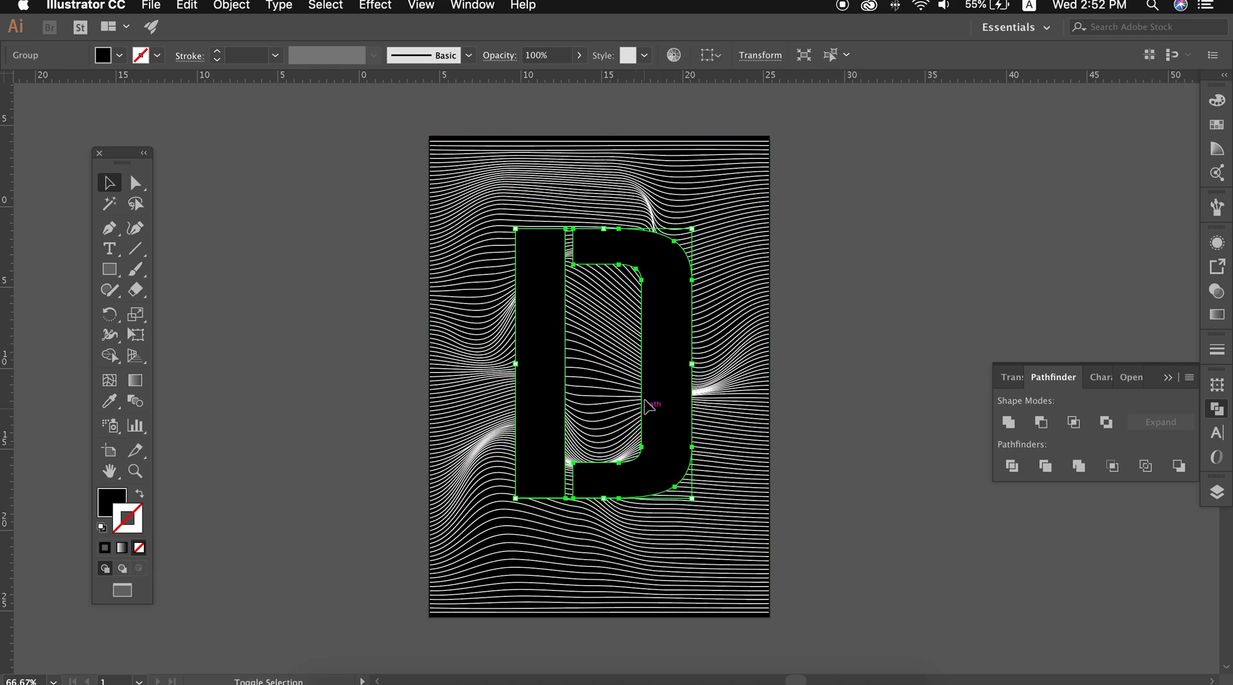
{"action": "left_click", "coordinate": [727, 347], "text": "shift"}
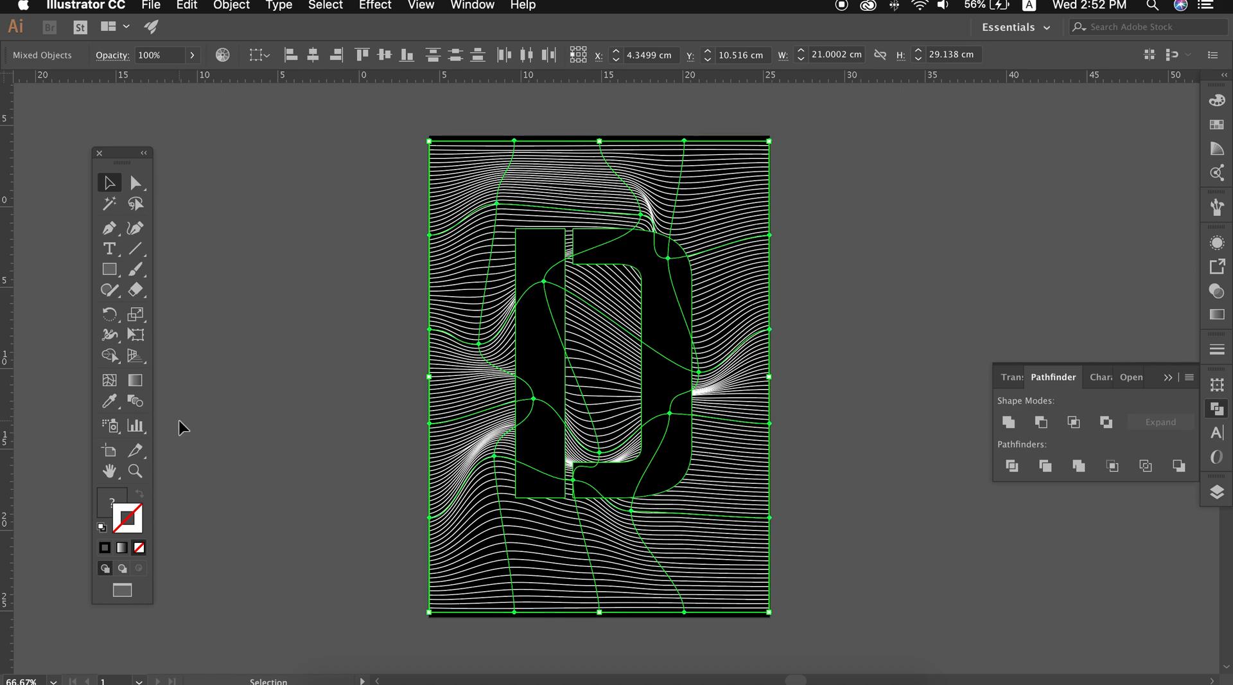
{"action": "left_click", "coordinate": [112, 358]}
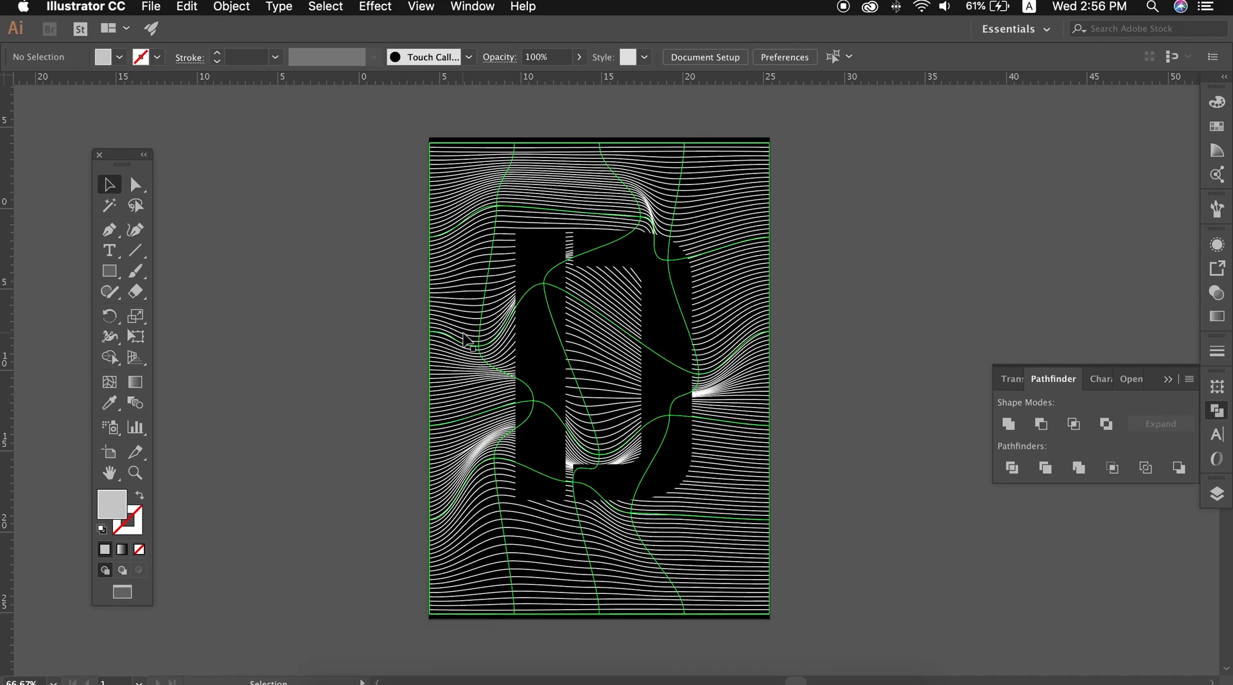
Expand the envelope mesh of the wavy lines into editable paths
{"action": "left_click", "coordinate": [464, 334]}
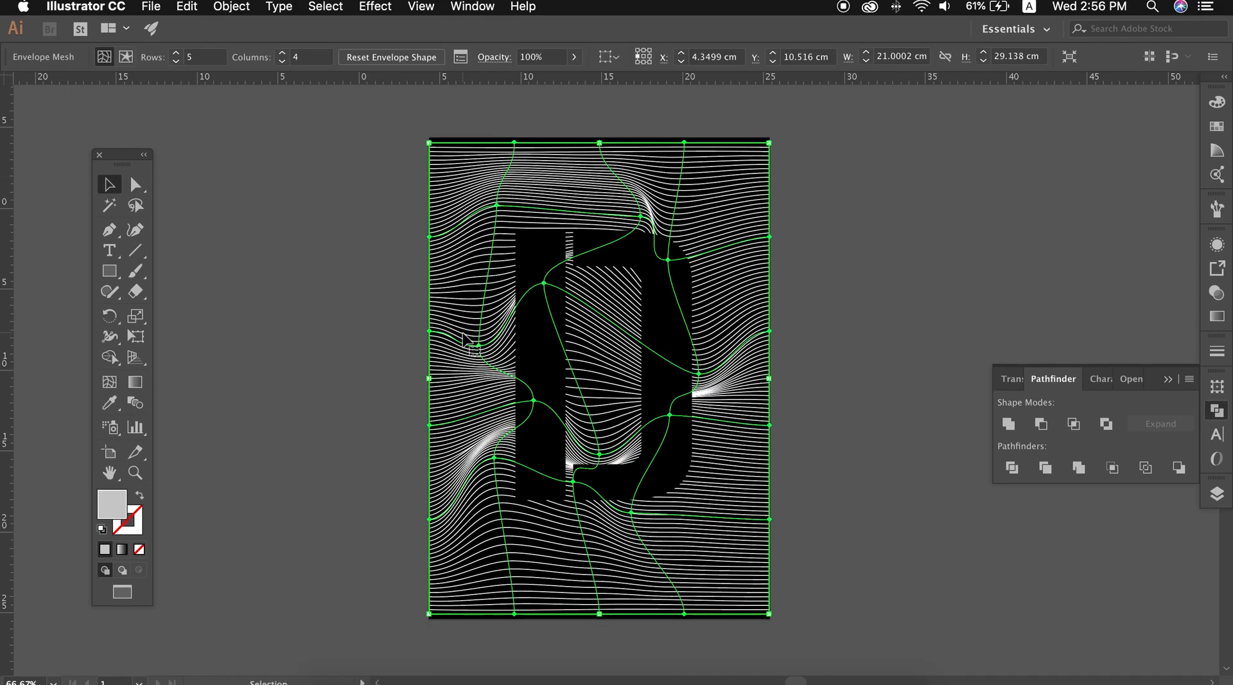
{"action": "left_click", "coordinate": [232, 7]}
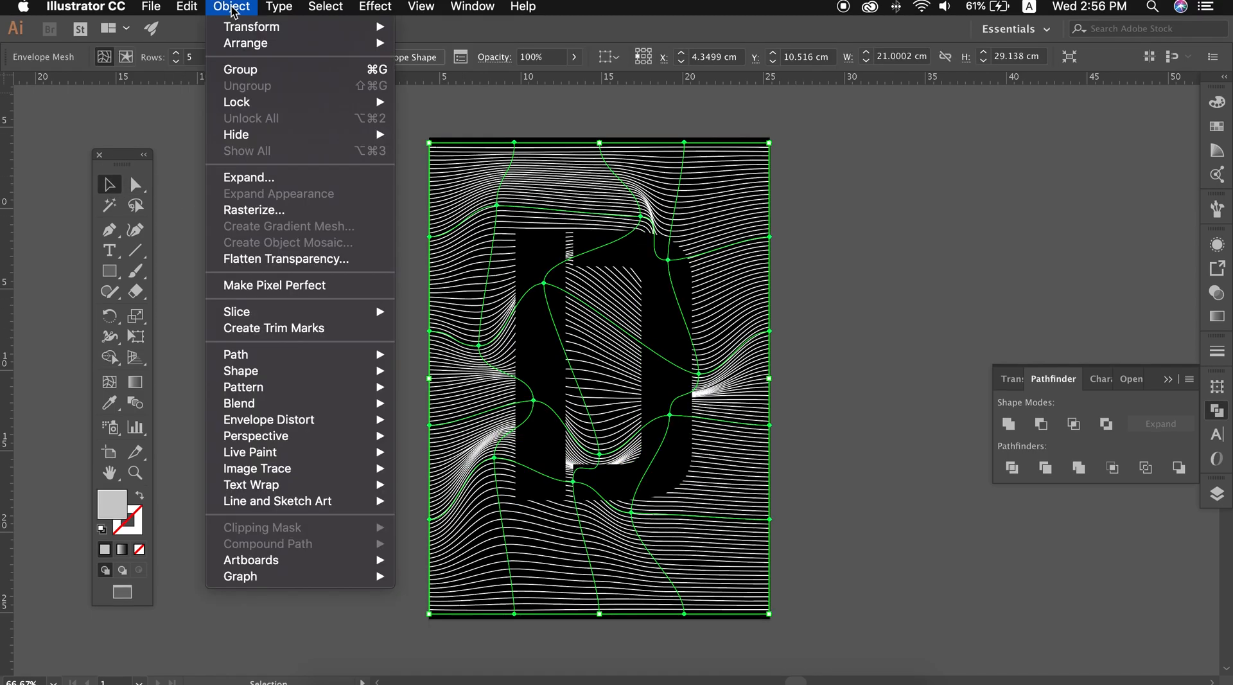
{"action": "left_click", "coordinate": [295, 178]}
{"action": "left_click", "coordinate": [668, 460]}
{"action": "left_click", "coordinate": [804, 442]}
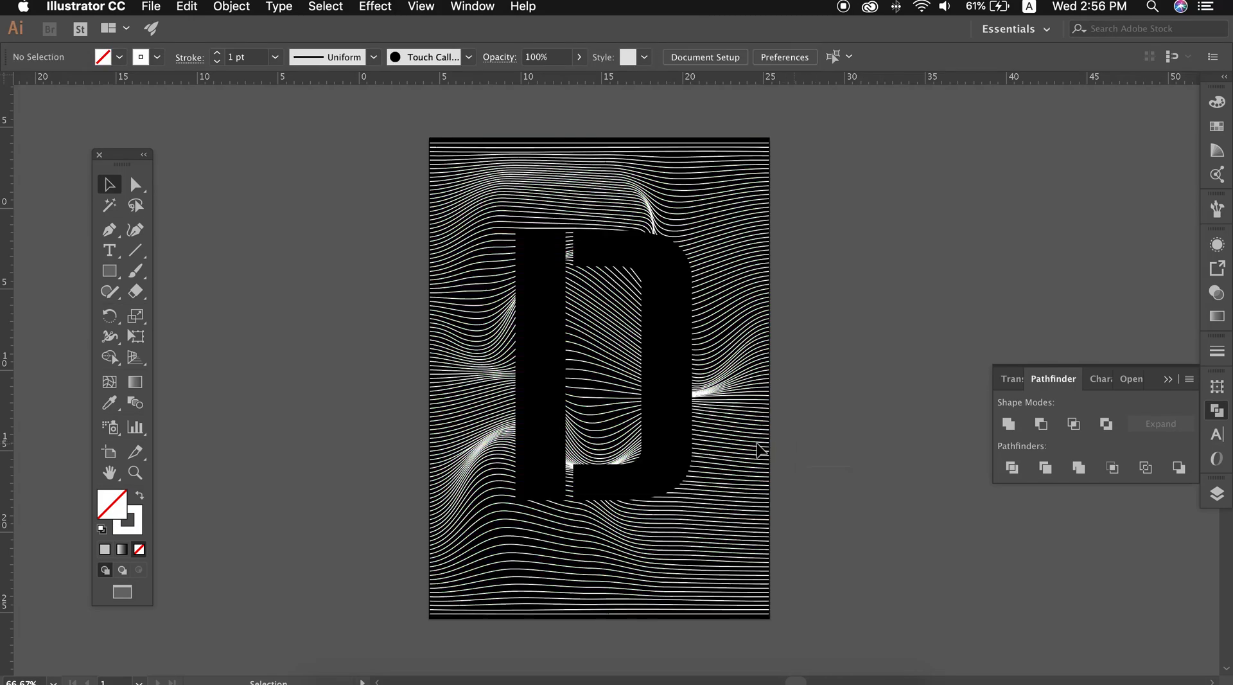
Select the letter D and the expanded lines, and remove all line areas outside the letter with Shape Builder
{"action": "left_click", "coordinate": [674, 443]}
{"action": "left_click", "coordinate": [580, 401], "text": "shift"}
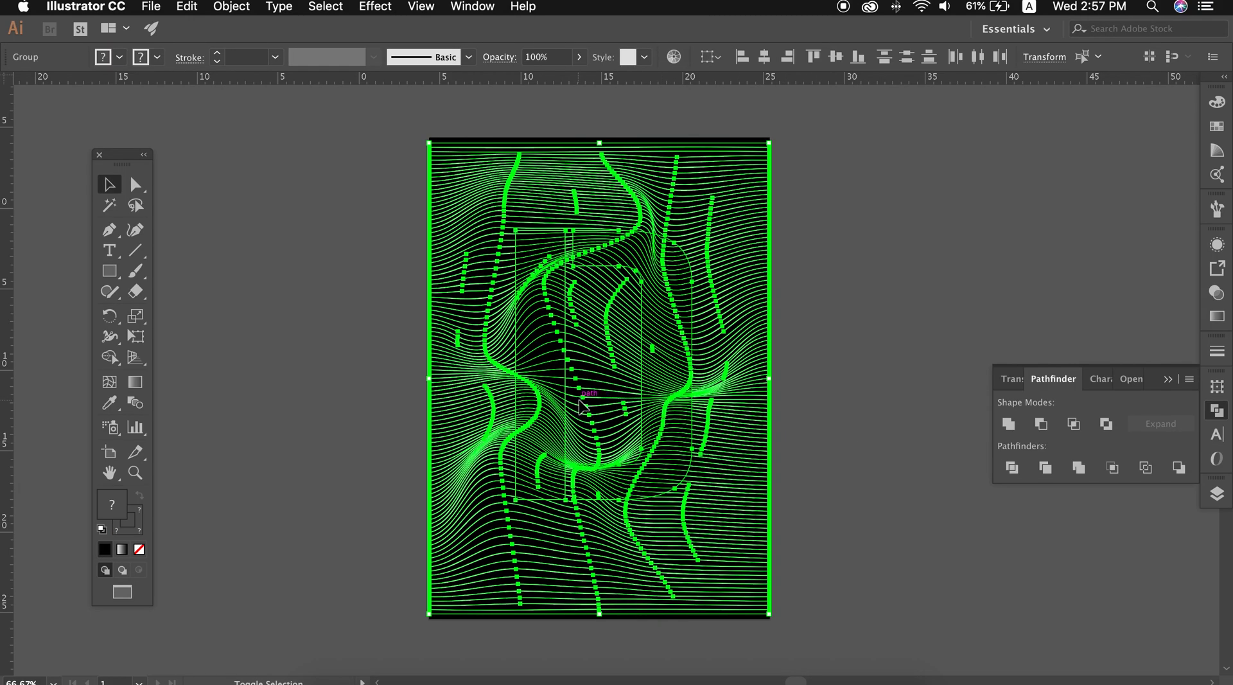
{"action": "left_click", "coordinate": [109, 357]}
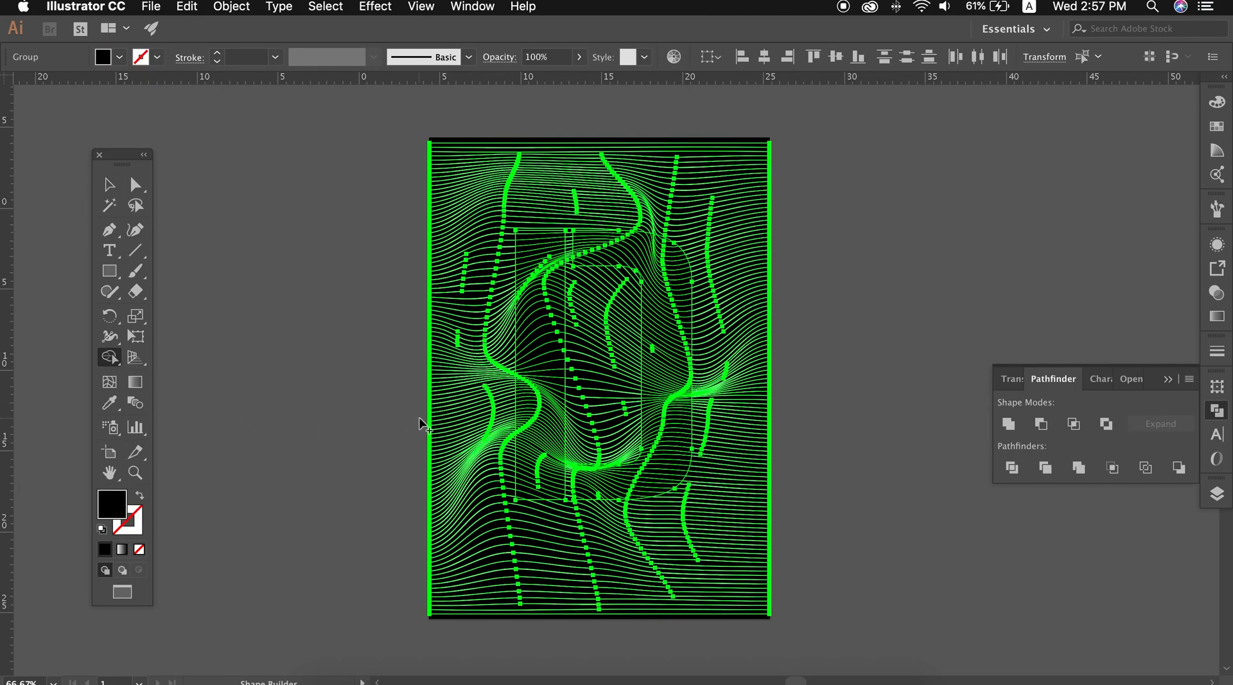
{"action": "left_click", "coordinate": [489, 337], "text": "alt"}
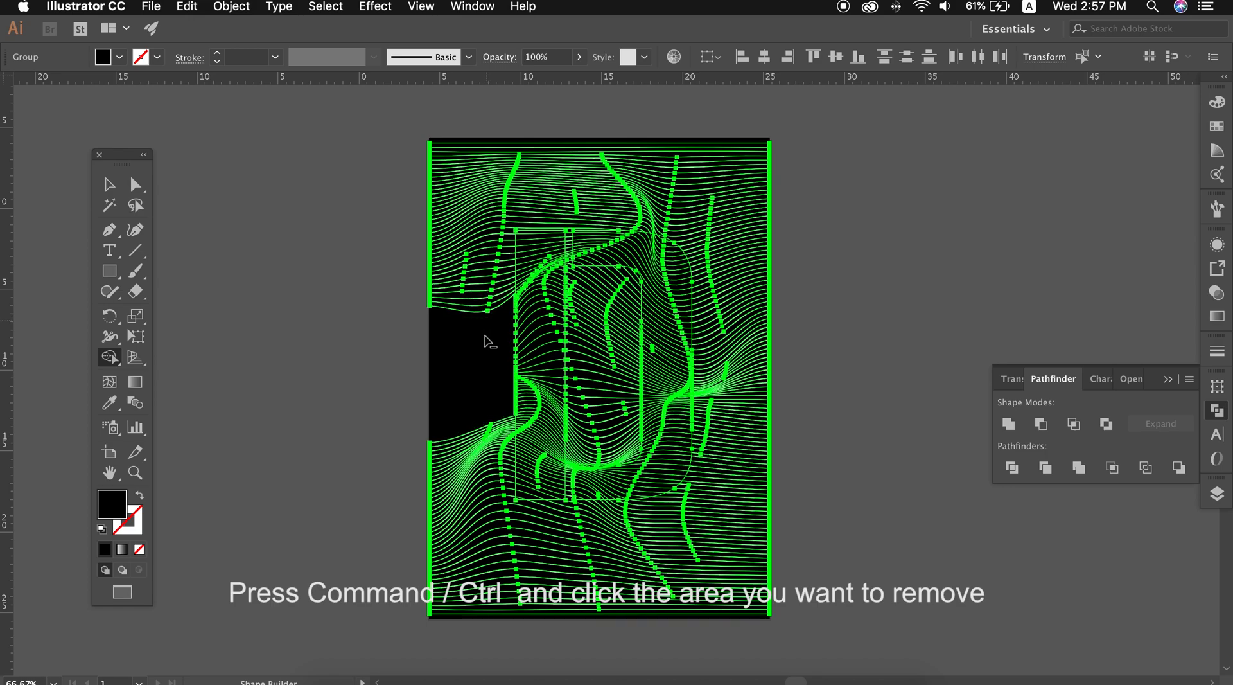
{"action": "left_click", "coordinate": [452, 458], "text": "alt"}
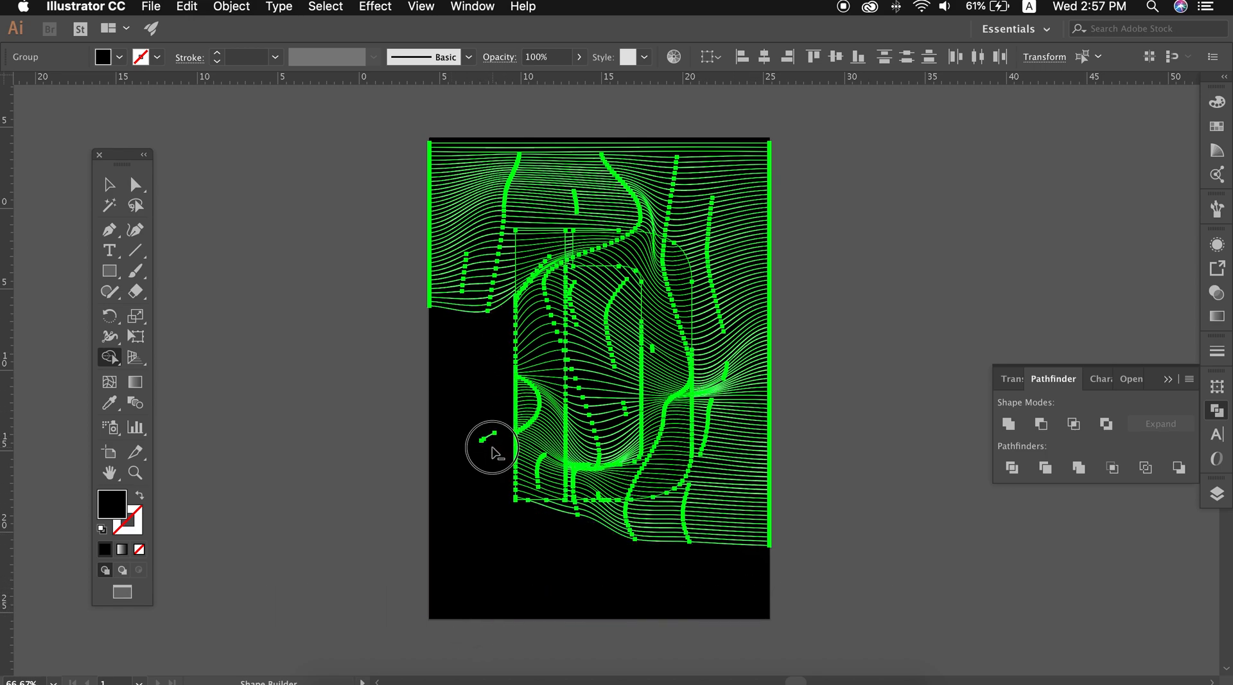
{"action": "left_click", "coordinate": [500, 145], "text": "alt"}
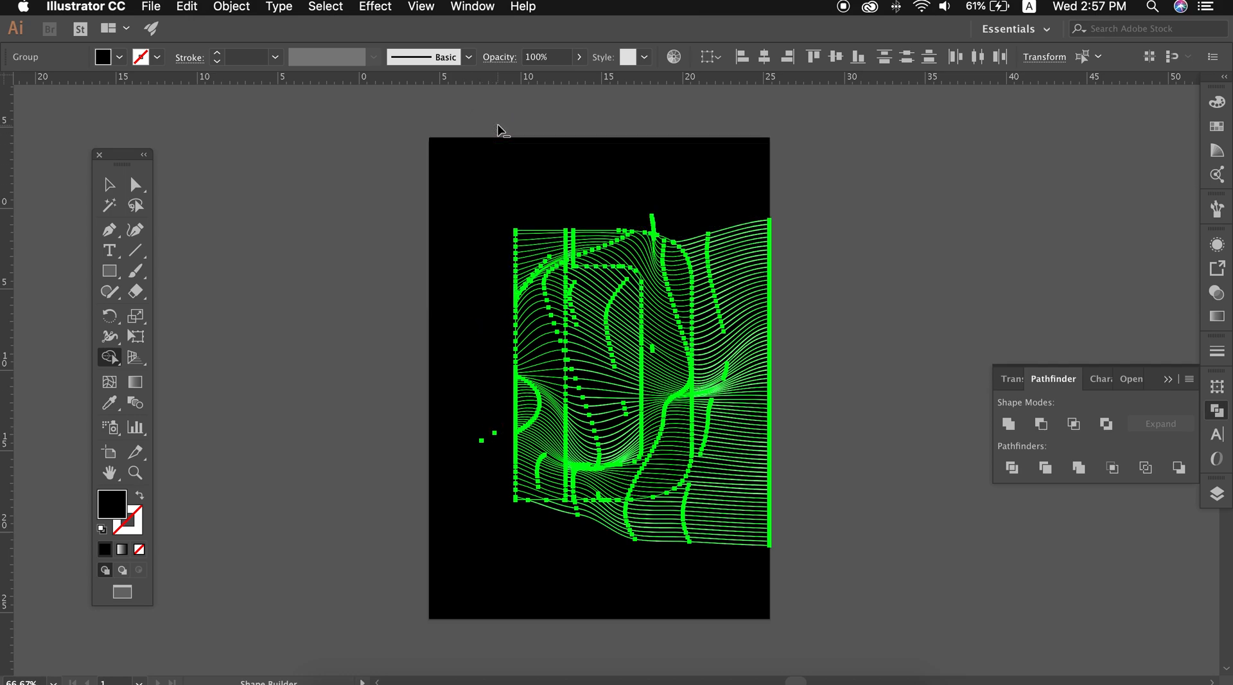
{"action": "left_click_drag", "start_coordinate": [792, 289], "coordinate": [778, 451]}
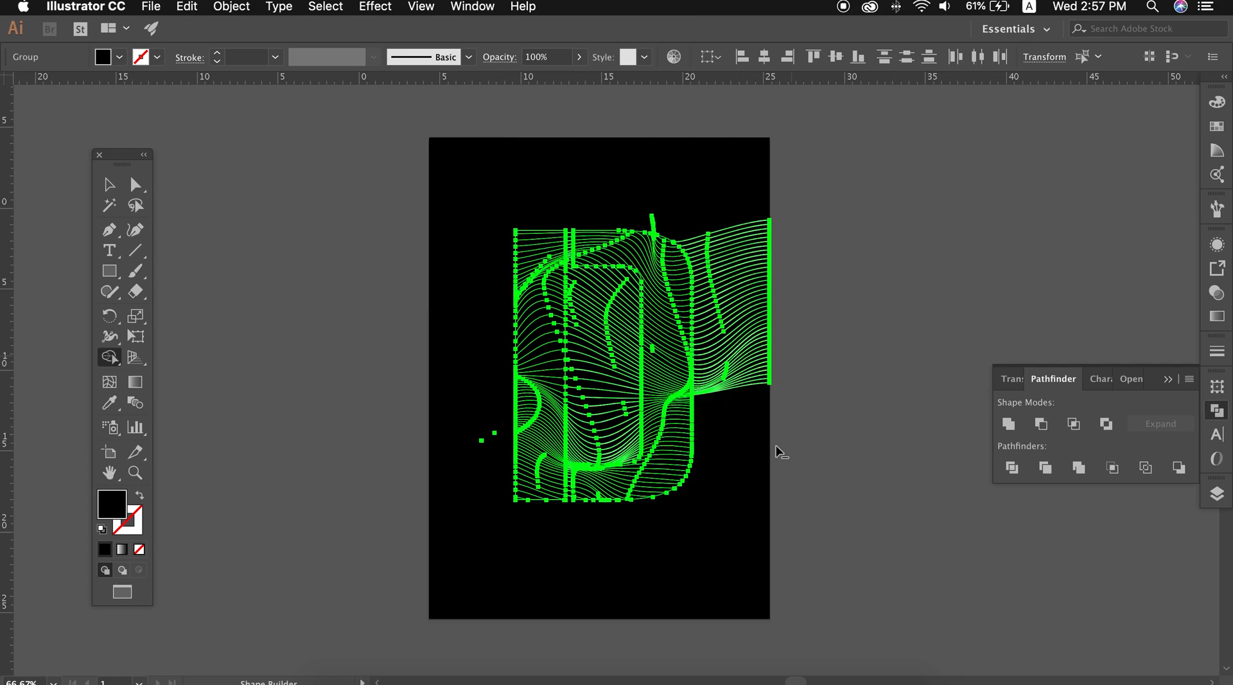
{"action": "left_click", "coordinate": [731, 376], "text": "alt"}
{"action": "left_click", "coordinate": [744, 253], "text": "alt"}
Remove the wavy lines inside the letter D's counter and in the lower gap beside its stem with Shape Builder
{"action": "mouse_move", "coordinate": [605, 424]}
{"action": "left_mouse_down"}
{"action": "mouse_move", "coordinate": [594, 276]}
{"action": "mouse_move", "coordinate": [626, 270]}
{"action": "mouse_move", "coordinate": [601, 294]}
{"action": "left_mouse_up"}
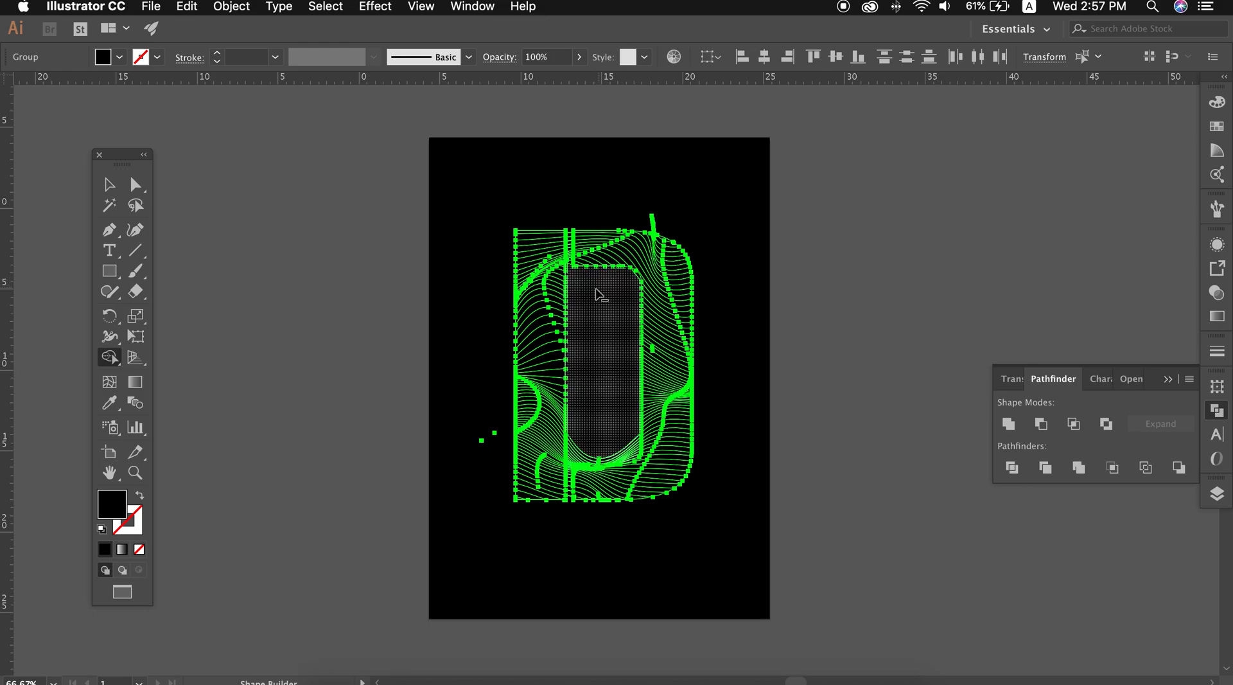
{"action": "key", "text": "super+plus"}
{"action": "key", "text": "super+plus"}
{"action": "key", "text": "super+plus"}
{"action": "left_click_drag", "start_coordinate": [546, 630], "coordinate": [571, 291]}
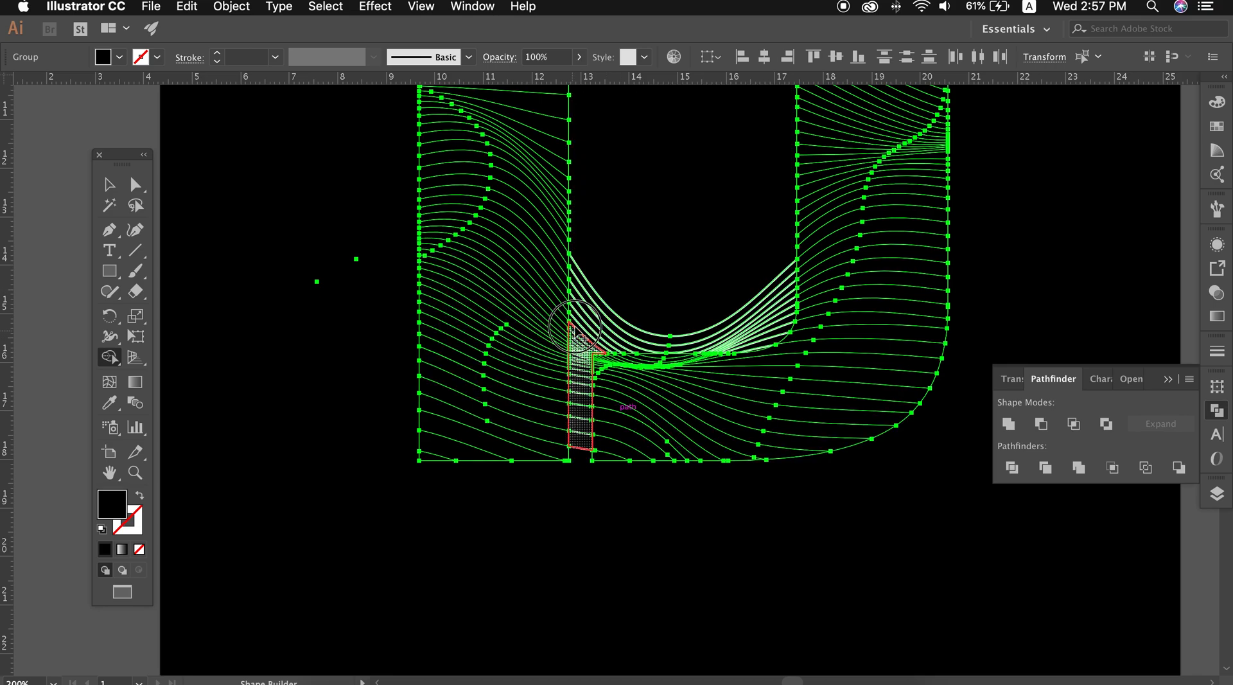
{"action": "mouse_move", "coordinate": [588, 313]}
{"action": "left_mouse_down"}
{"action": "mouse_move", "coordinate": [591, 325]}
{"action": "mouse_move", "coordinate": [611, 278]}
{"action": "left_mouse_up"}
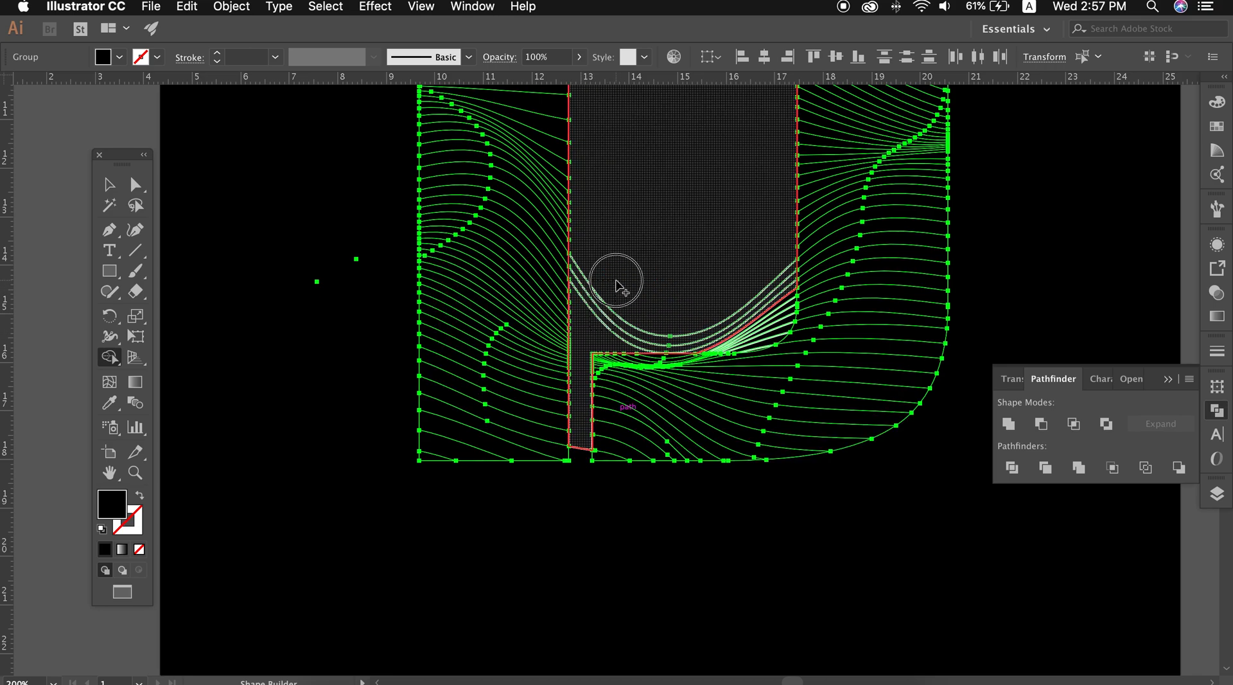
{"action": "left_click_drag", "start_coordinate": [739, 333], "coordinate": [751, 348]}
Remove the leftover line pieces above the bowl, at the counter's upper corner and in the upper stem gap with Shape Builder
{"action": "scroll", "coordinate": [707, 329], "scroll_direction": "up", "scroll_amount": 10}
{"action": "scroll", "coordinate": [707, 332], "scroll_direction": "up", "scroll_amount": 20}
{"action": "scroll", "coordinate": [623, 401], "scroll_direction": "down", "scroll_amount": 6}
{"action": "left_click_drag", "start_coordinate": [743, 404], "coordinate": [790, 430]}
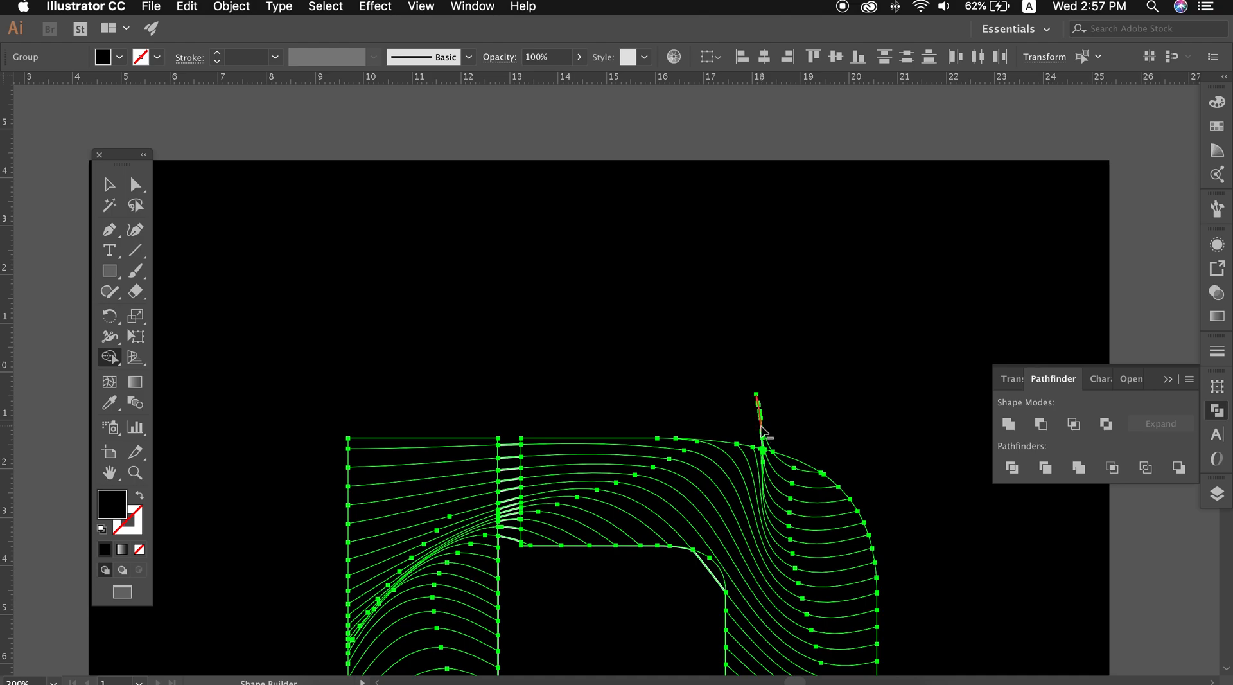
{"action": "left_click", "coordinate": [743, 393]}
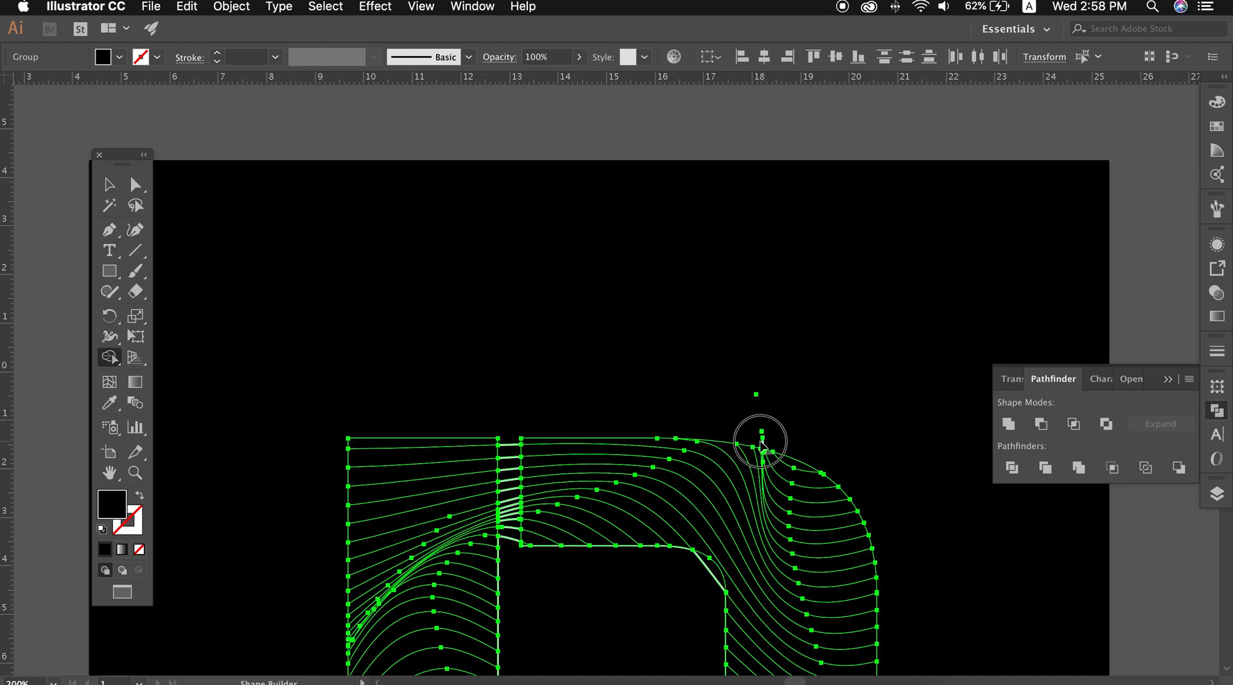
{"action": "left_click", "coordinate": [708, 569], "text": "alt"}
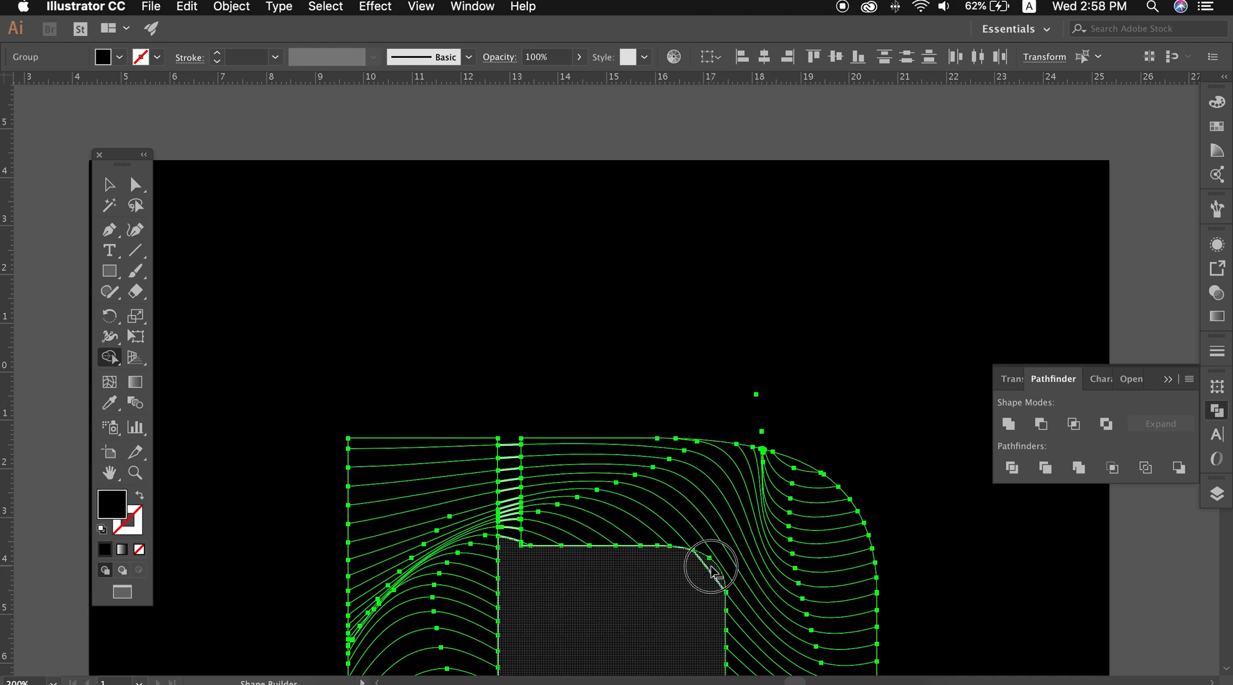
{"action": "left_click", "coordinate": [510, 443], "text": "alt"}
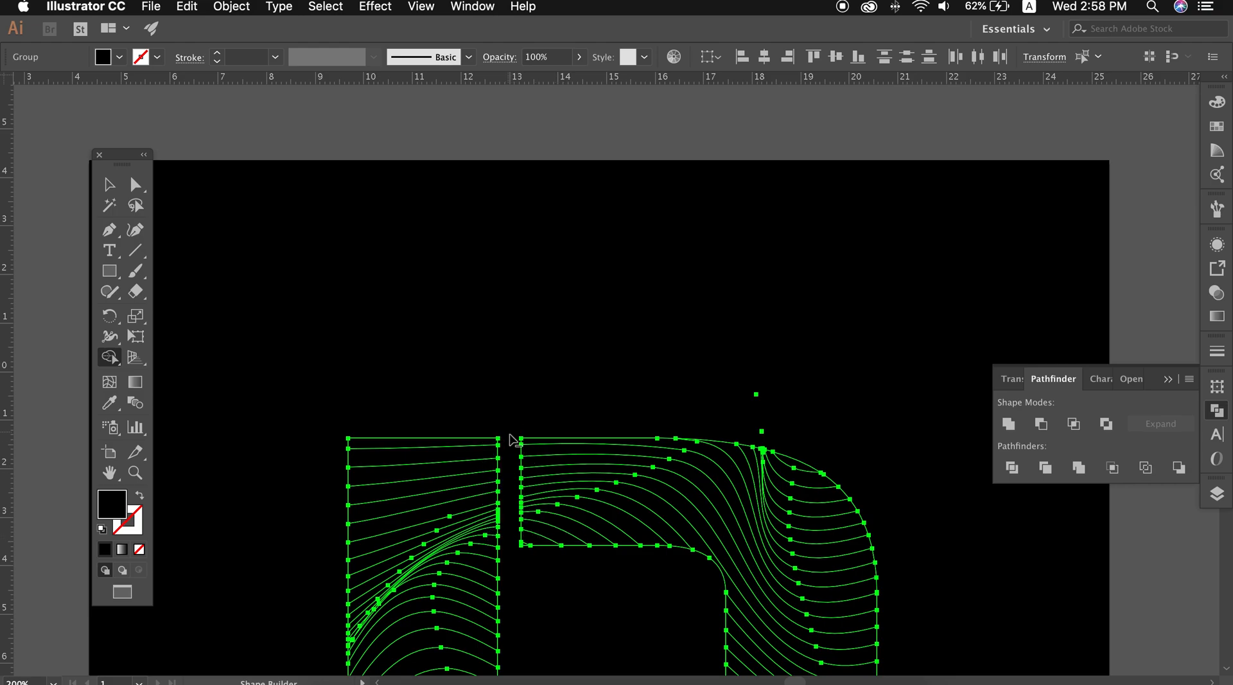
Isolate the wavy-line group and delete the stray points beside the letter's stem
{"action": "scroll", "coordinate": [559, 569], "scroll_direction": "down", "scroll_amount": 10}
{"action": "scroll", "coordinate": [568, 568], "scroll_direction": "down", "scroll_amount": 10}
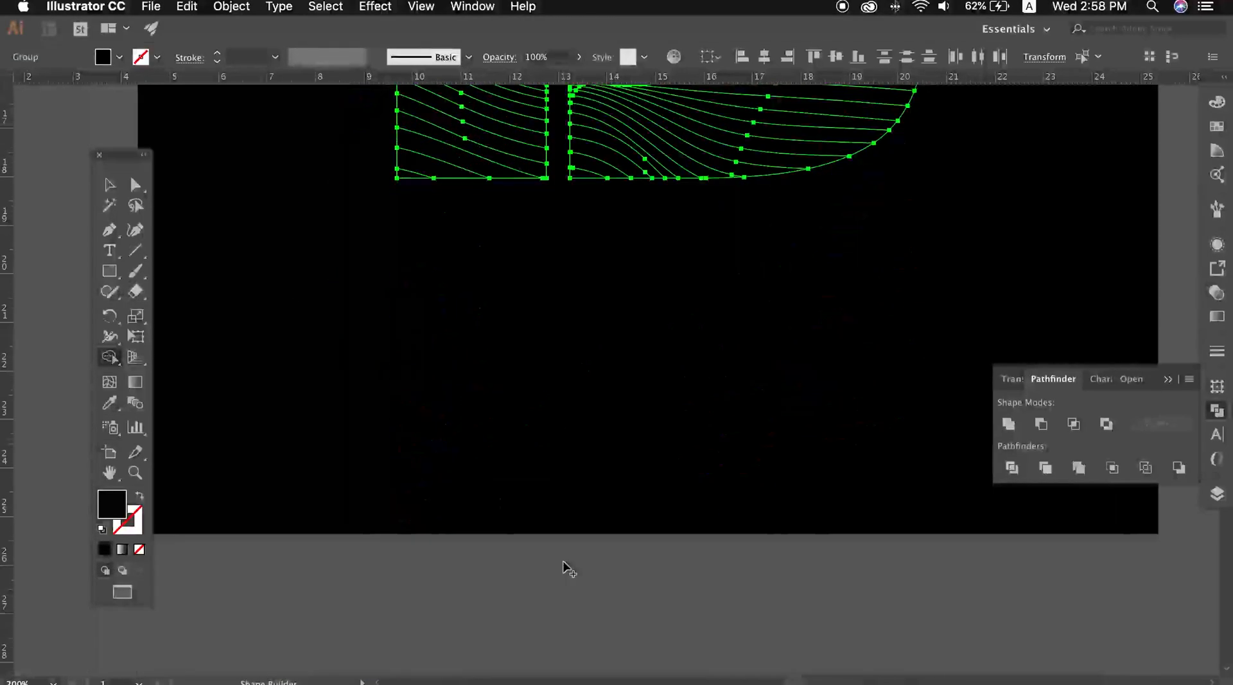
{"action": "scroll", "coordinate": [568, 568], "scroll_direction": "up", "scroll_amount": 5}
{"action": "left_click", "coordinate": [109, 185]}
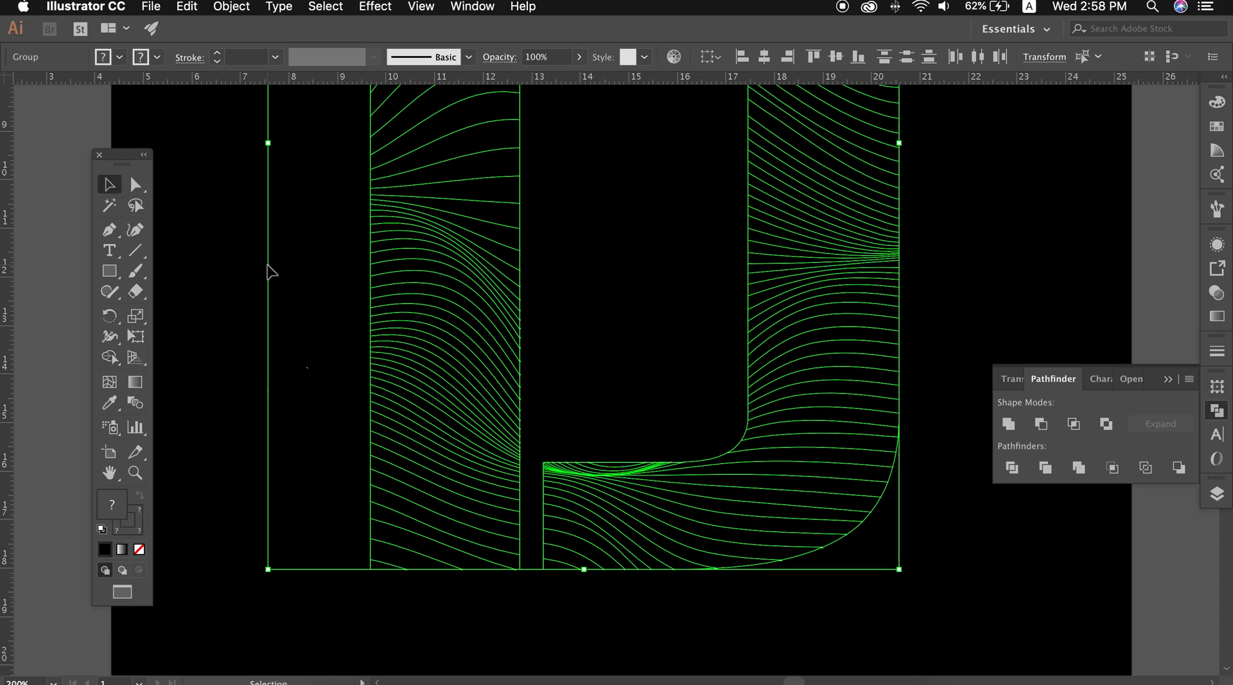
{"action": "left_click", "coordinate": [315, 343]}
{"action": "left_click", "coordinate": [476, 418]}
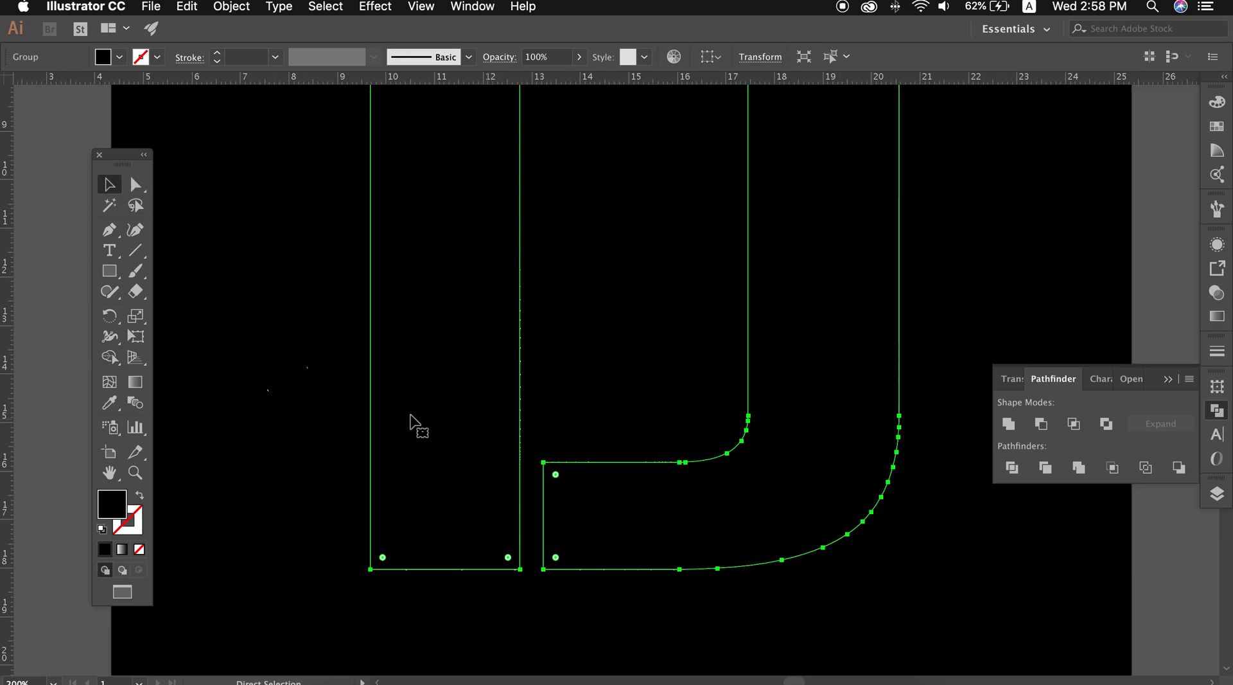
{"action": "double_click", "coordinate": [269, 390]}
{"action": "left_click_drag", "start_coordinate": [256, 357], "coordinate": [329, 420]}
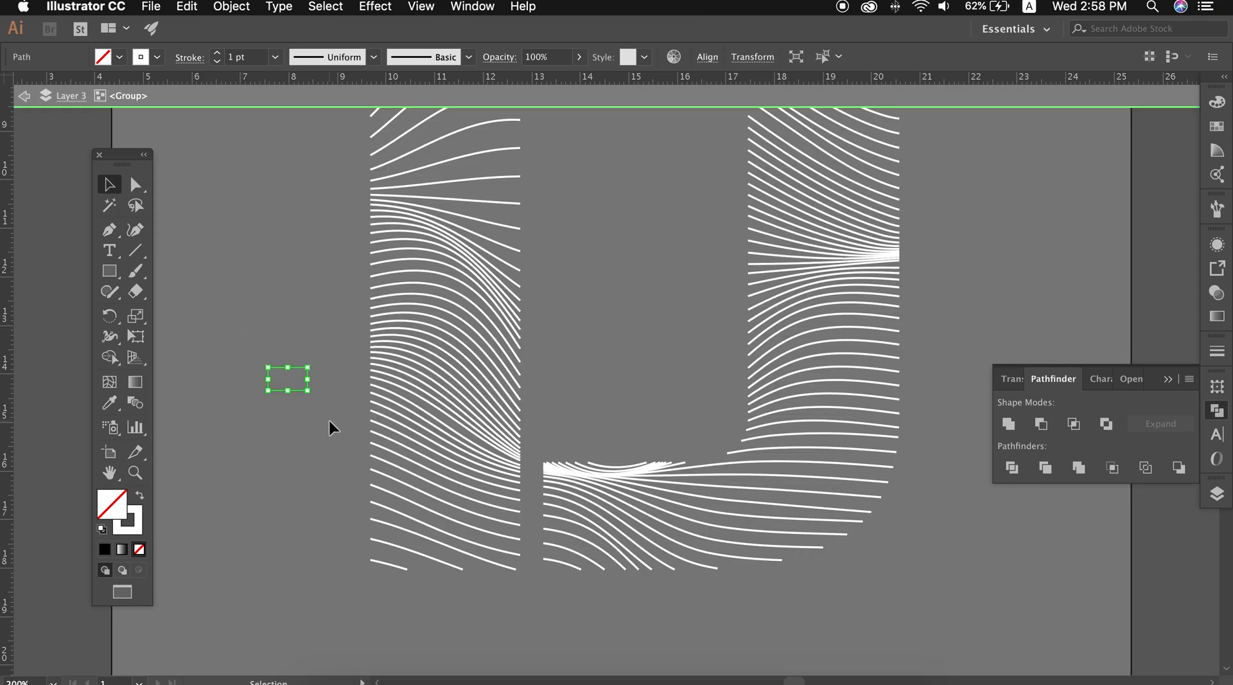
{"action": "key", "text": "Delete"}
Delete the stray points above the letter's upper curve and leave the isolated group
{"action": "key", "text": "super+minus"}
{"action": "key", "text": "super+minus"}
{"action": "left_click_drag", "start_coordinate": [770, 372], "coordinate": [758, 461]}
{"action": "left_click", "coordinate": [669, 192]}
{"action": "key", "text": "Delete"}
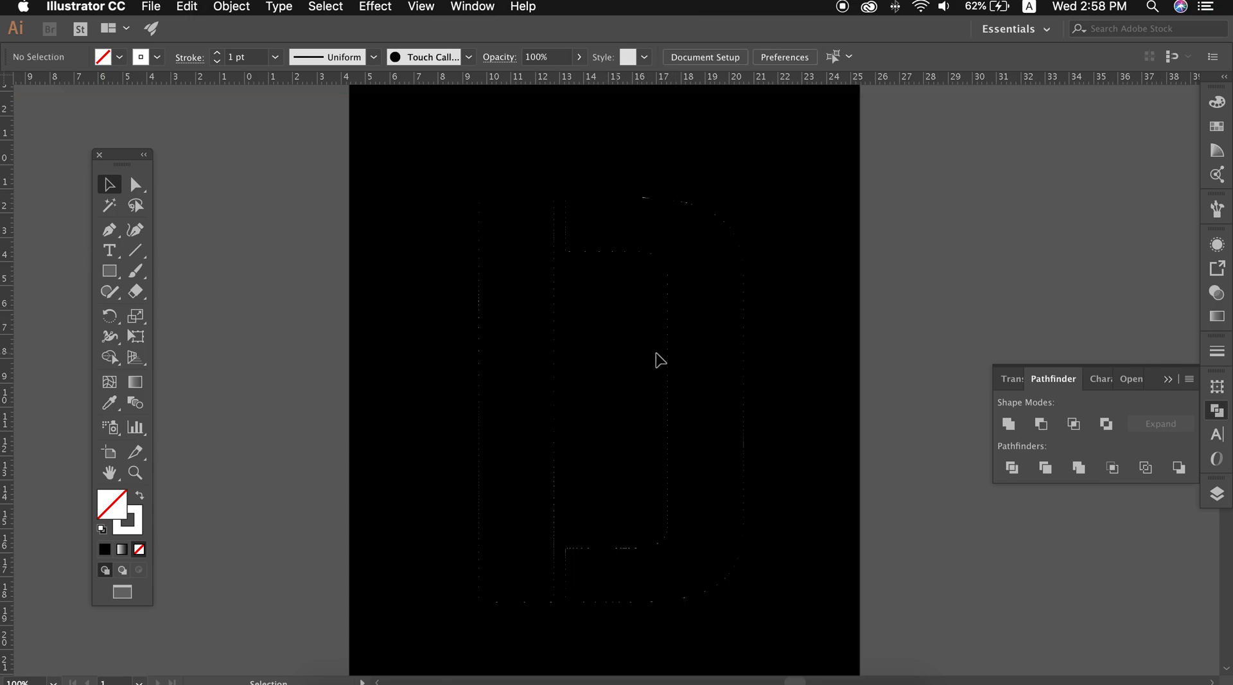
Swap the black letter D's fill and stroke to reveal the wavy lines, and delete its outline from the artwork
{"action": "left_click", "coordinate": [706, 361]}
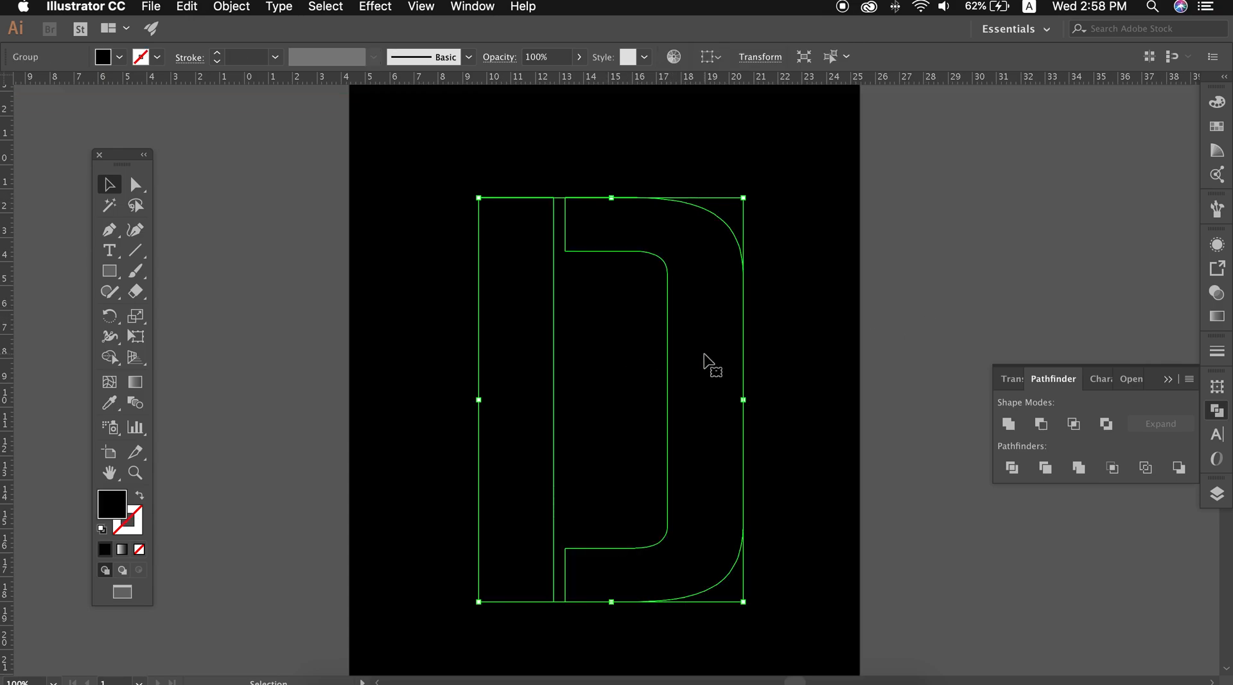
{"action": "left_click", "coordinate": [140, 498]}
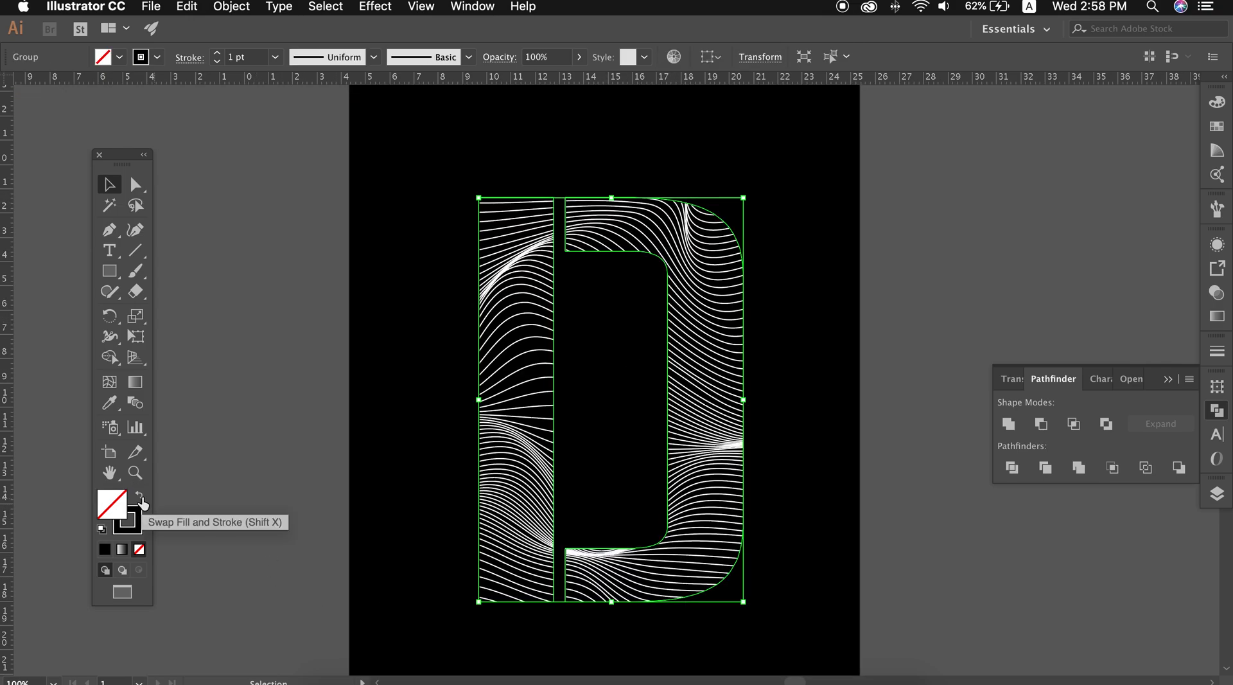
{"action": "left_click", "coordinate": [932, 606]}
{"action": "left_click", "coordinate": [721, 407]}
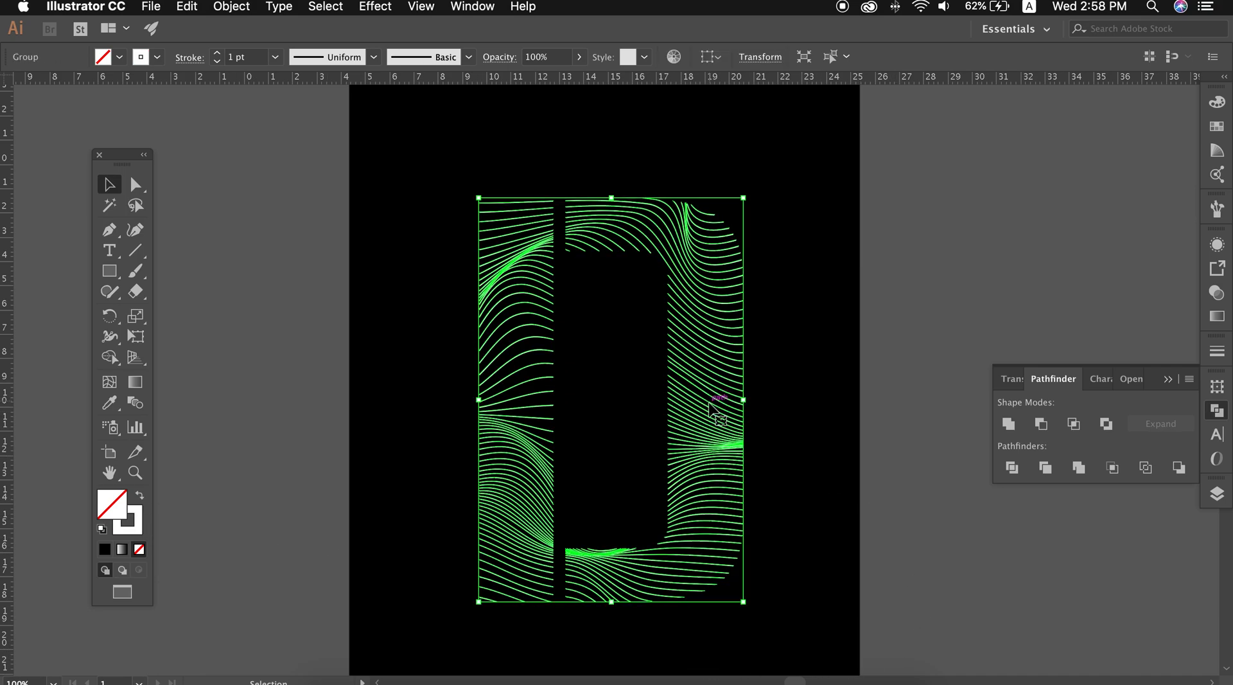
{"action": "left_click", "coordinate": [879, 537]}
{"action": "left_click", "coordinate": [669, 472]}
{"action": "left_click_drag", "start_coordinate": [673, 472], "coordinate": [956, 511]}
{"action": "key", "text": "Delete"}
Set the stroke weight of the wavy lines to 0.75 pt
{"action": "left_click", "coordinate": [705, 443]}
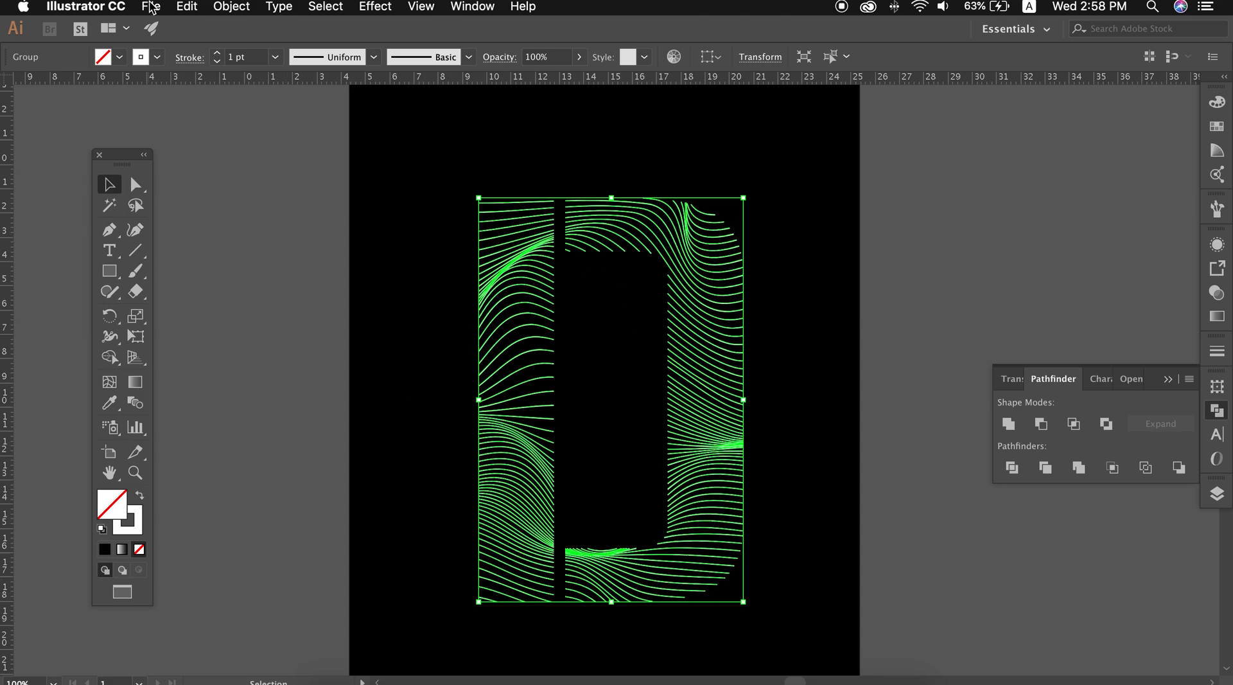
{"action": "left_click", "coordinate": [272, 57]}
{"action": "left_click", "coordinate": [283, 120]}
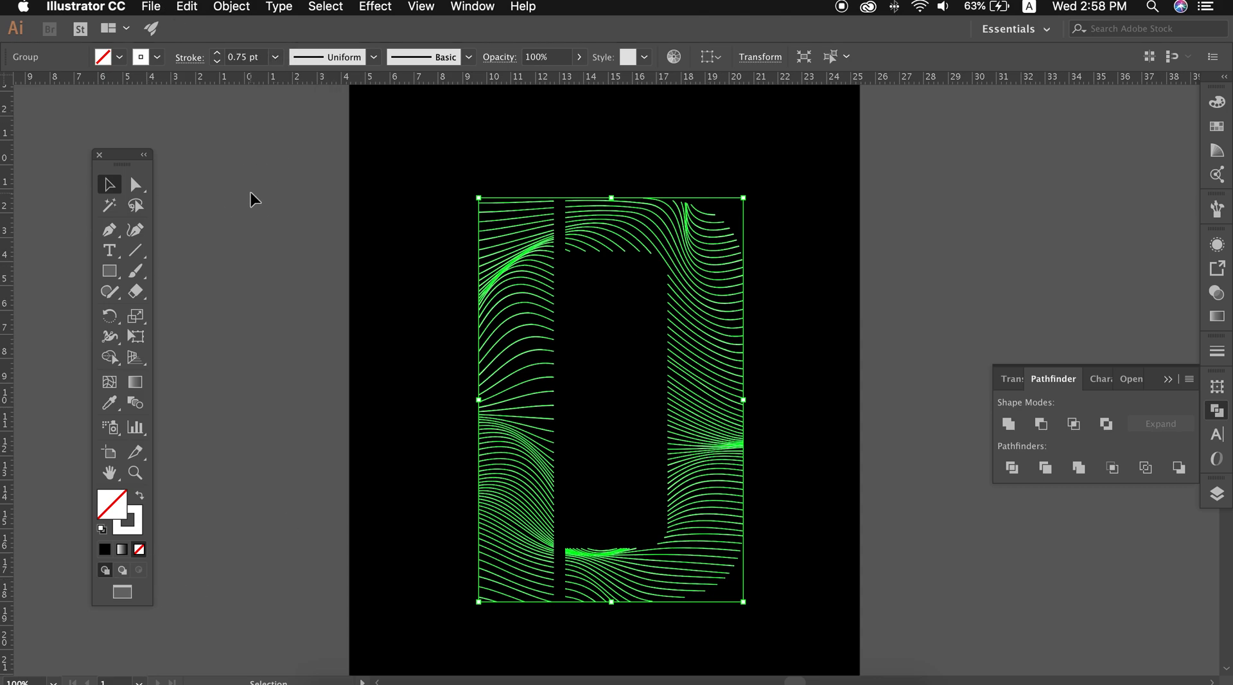
{"action": "left_click", "coordinate": [254, 199]}
{"action": "left_click", "coordinate": [275, 58]}
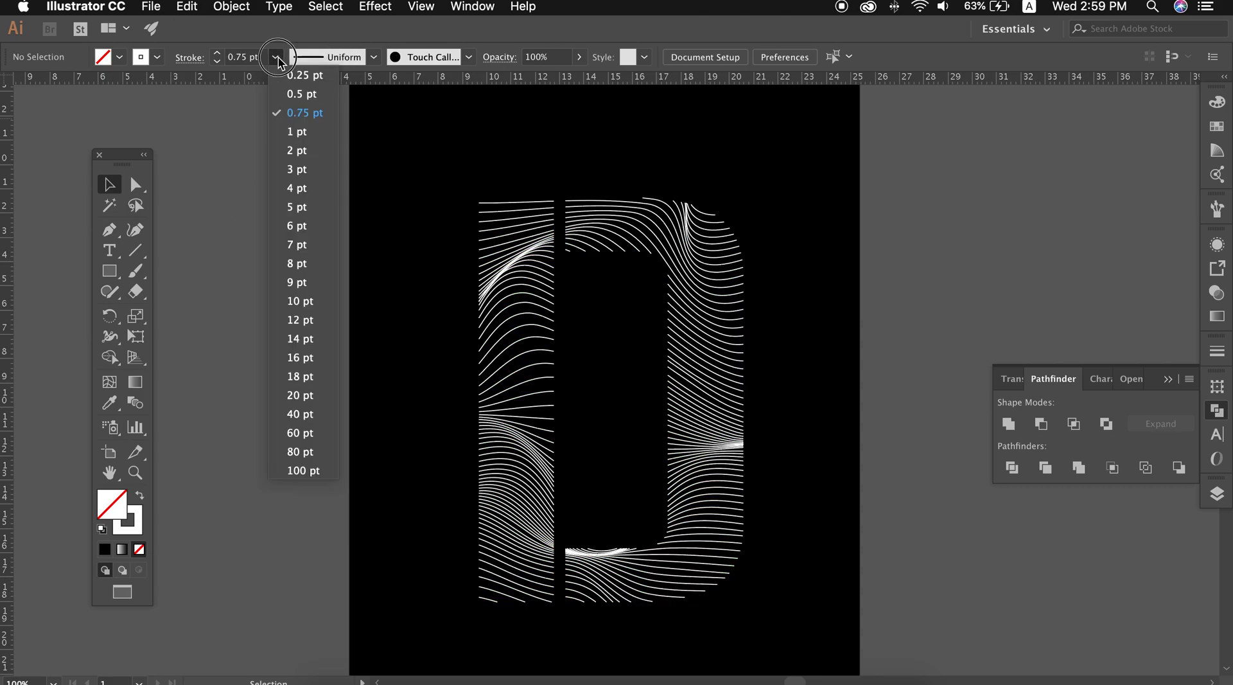
{"action": "left_click", "coordinate": [289, 100]}
Apply the triangular tapering width profile to the wavy lines and set their stroke weight to 1 pt
{"action": "left_click", "coordinate": [504, 307]}
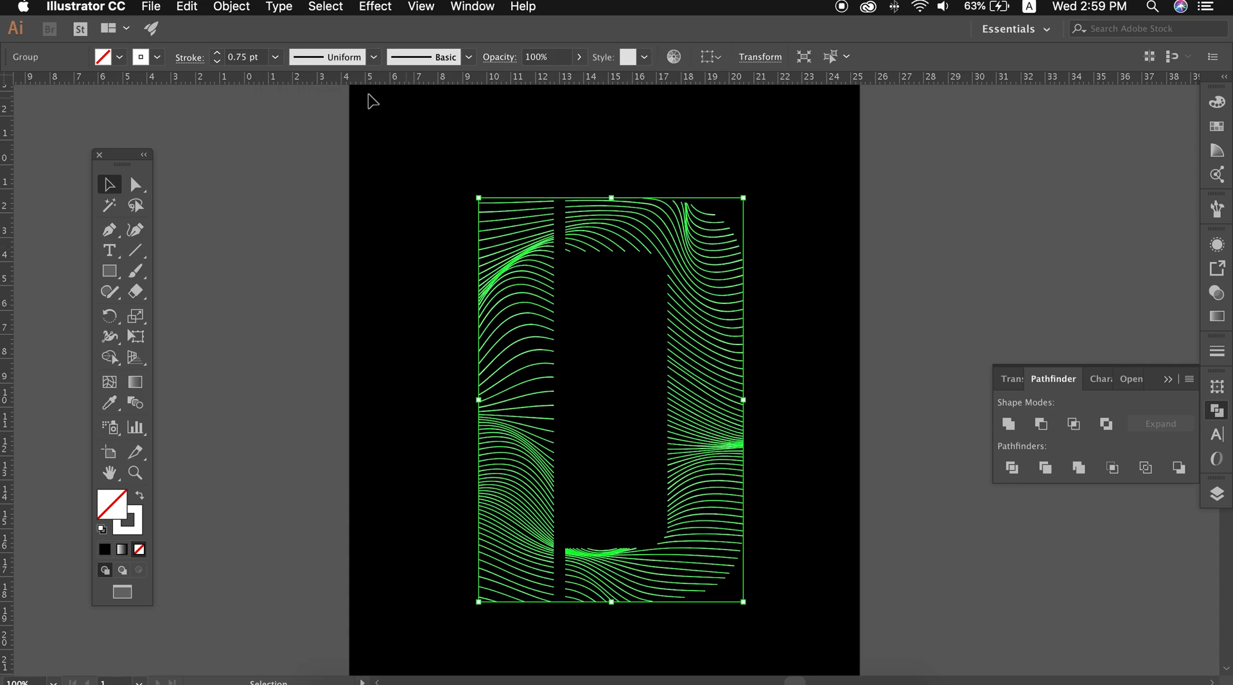
{"action": "left_click", "coordinate": [373, 57]}
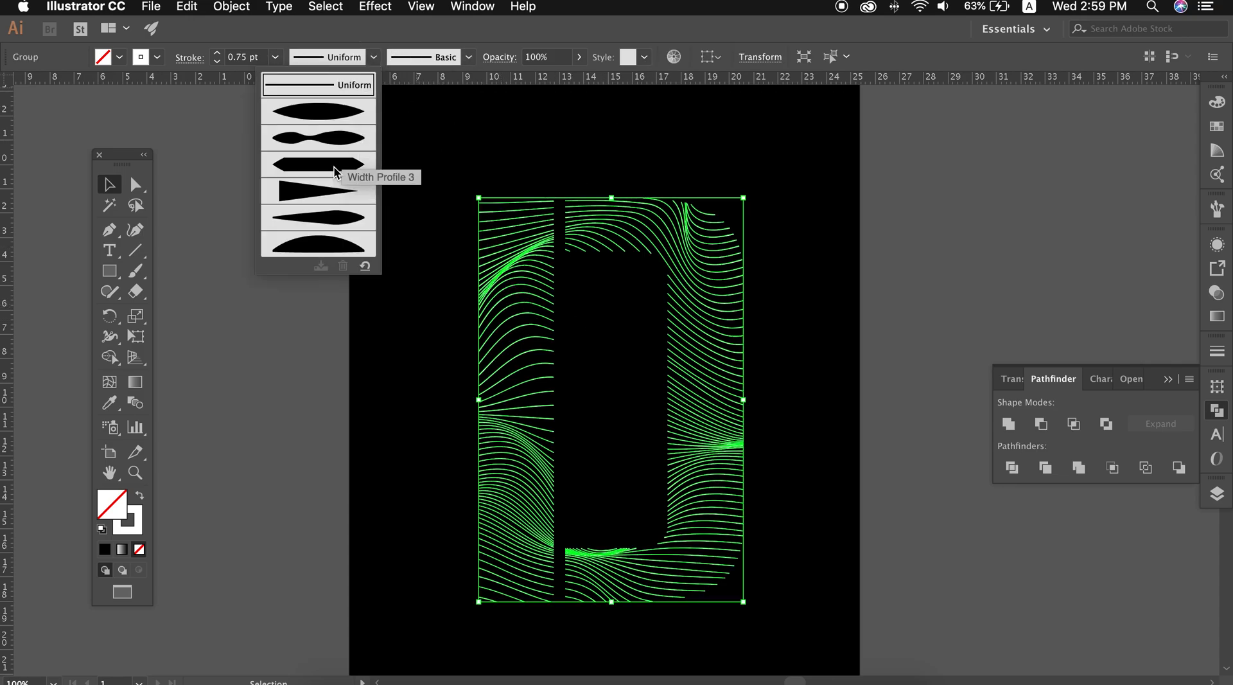
{"action": "left_click", "coordinate": [324, 188]}
{"action": "left_click", "coordinate": [314, 192]}
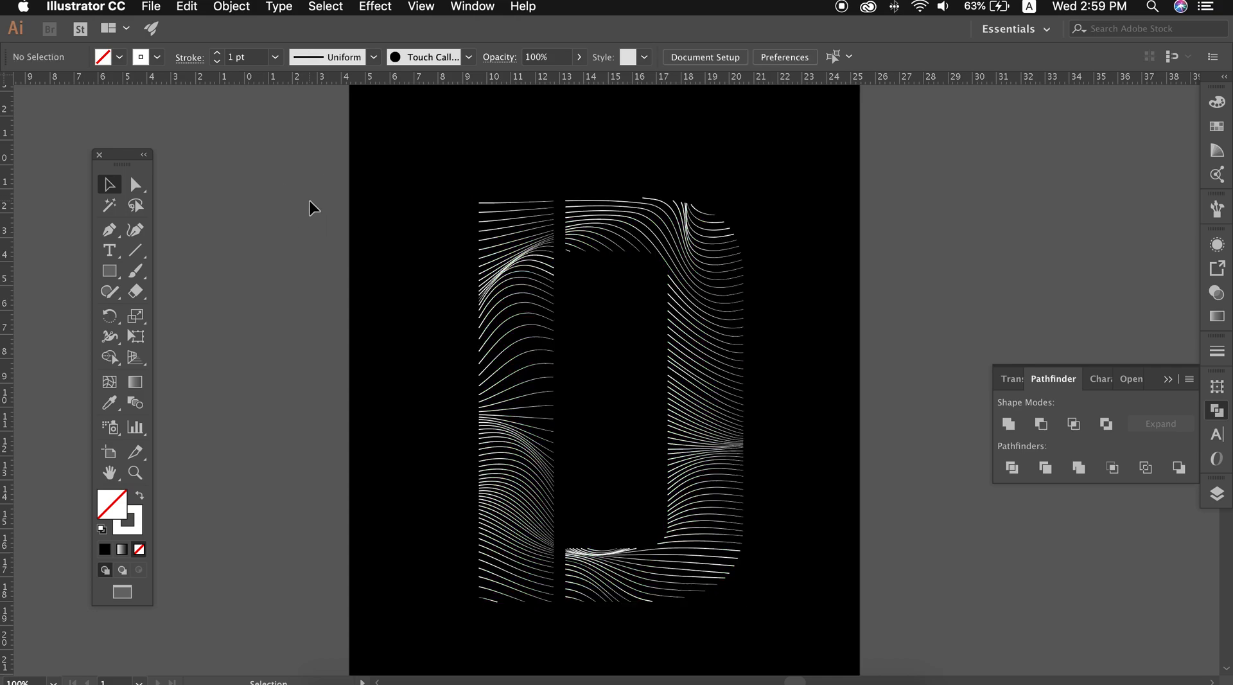
{"action": "left_click", "coordinate": [514, 403]}
{"action": "left_click", "coordinate": [276, 57]}
{"action": "left_click", "coordinate": [286, 131]}
{"action": "left_click", "coordinate": [283, 183]}
Start a 3D Extrude & Bevel effect on all the wavy lines with the Off-Axis Front position and preview enabled
{"action": "key", "text": "super+a"}
{"action": "left_click", "coordinate": [375, 7]}
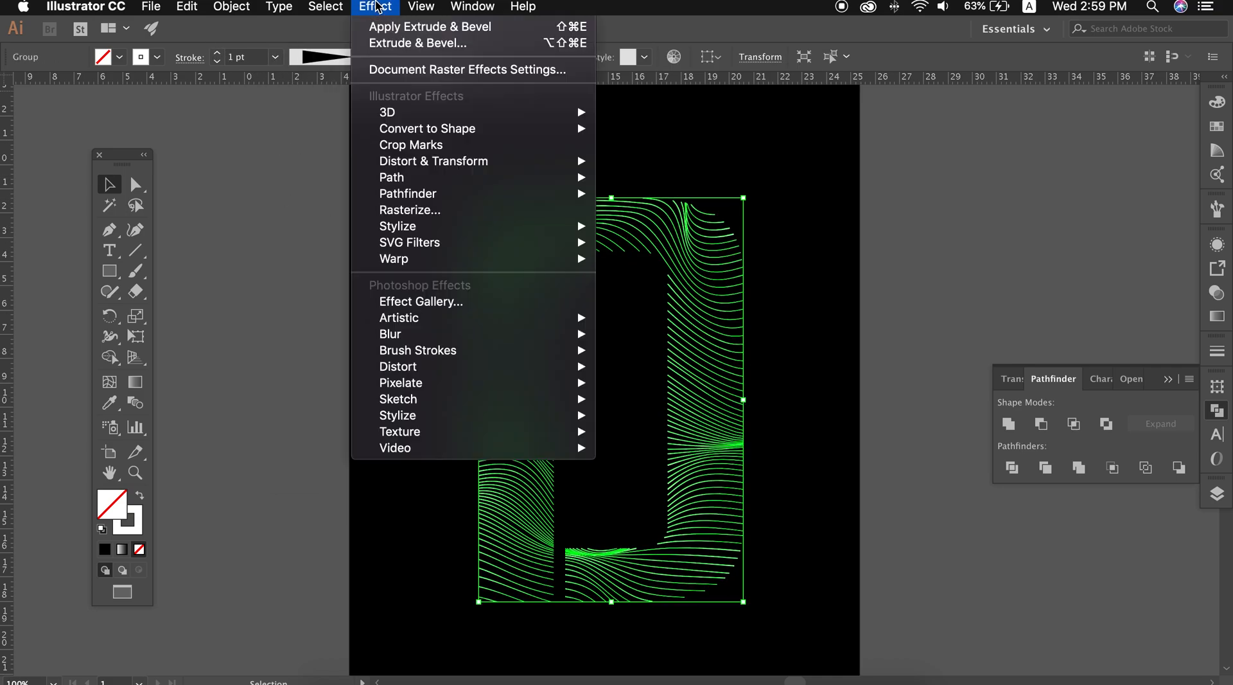
{"action": "mouse_move", "coordinate": [441, 114]}
{"action": "left_click", "coordinate": [665, 114]}
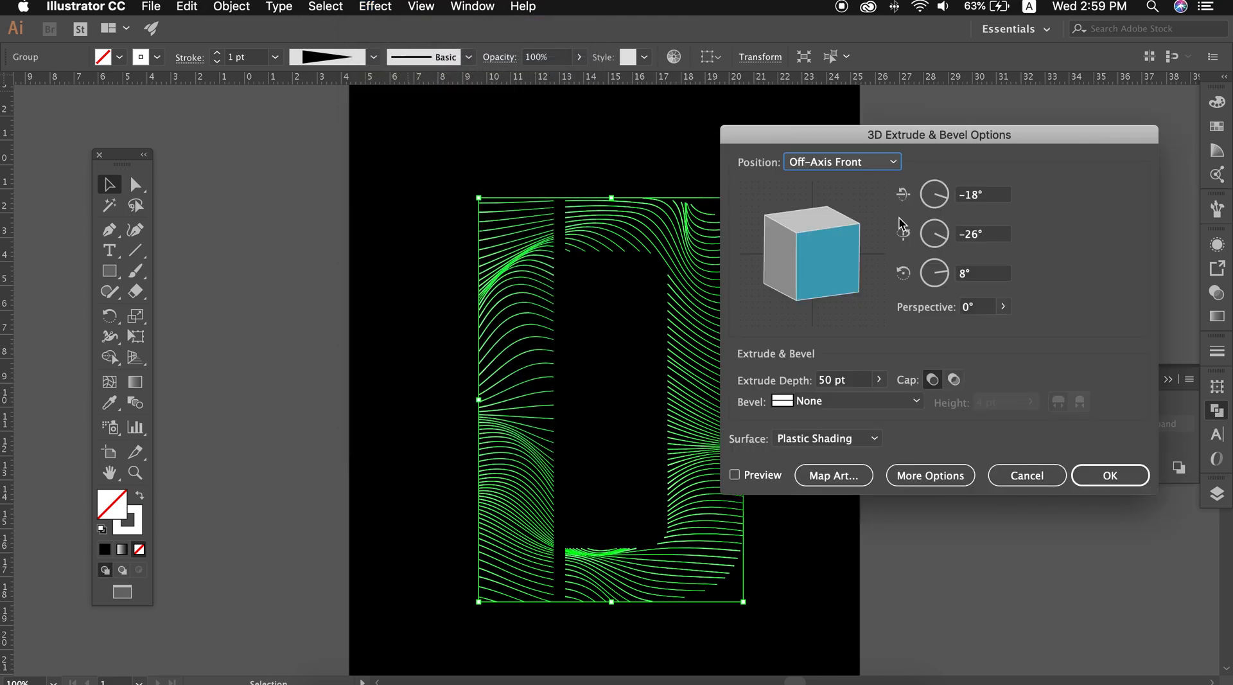
{"action": "left_click", "coordinate": [763, 477]}
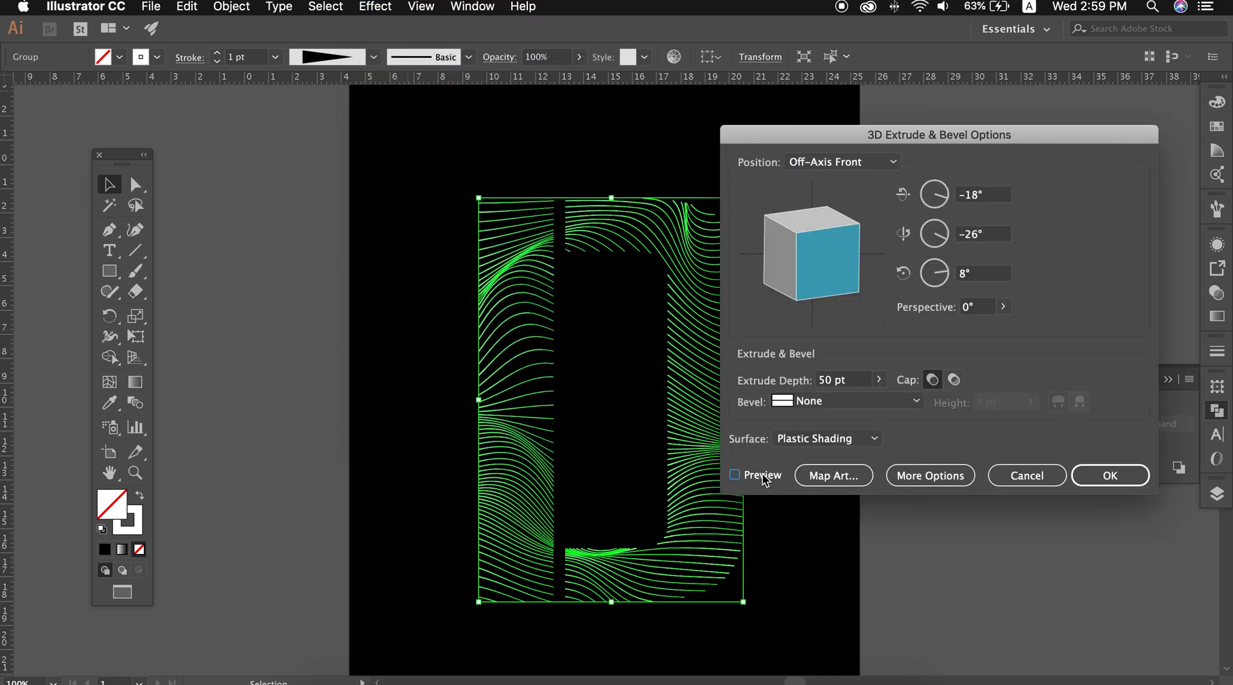
{"action": "left_click", "coordinate": [763, 476]}
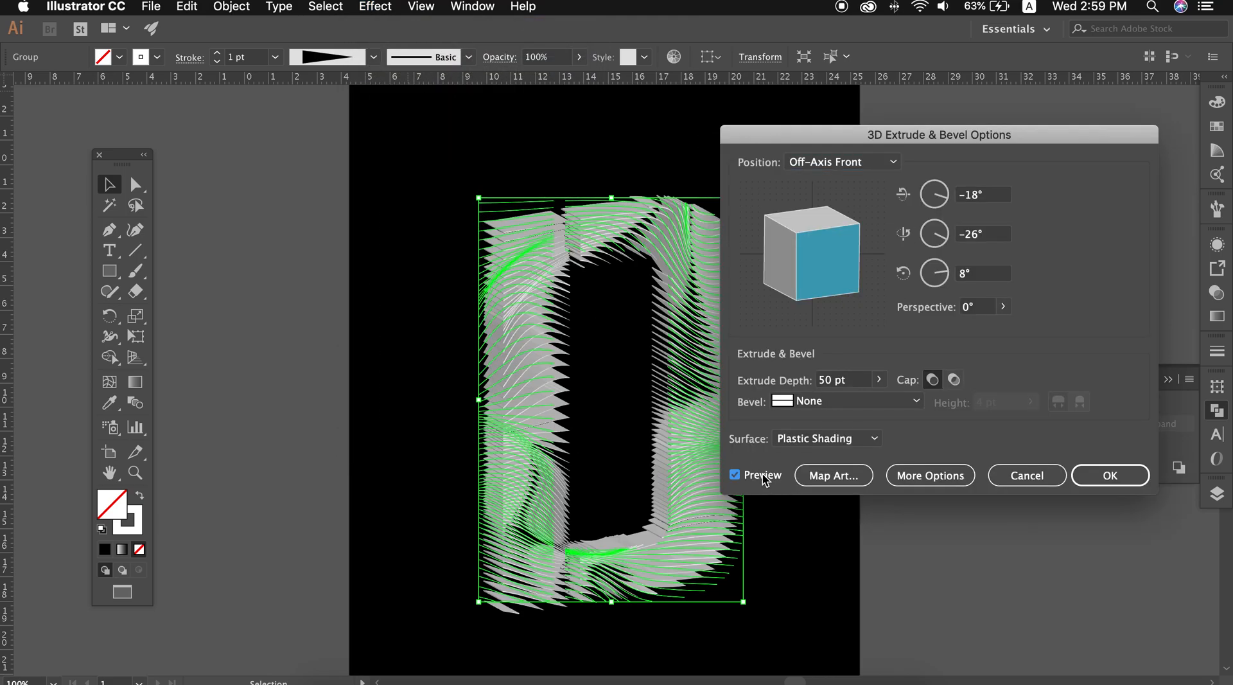
Set the extrude depth to 5 pt and refresh the preview
{"action": "left_click", "coordinate": [830, 379]}
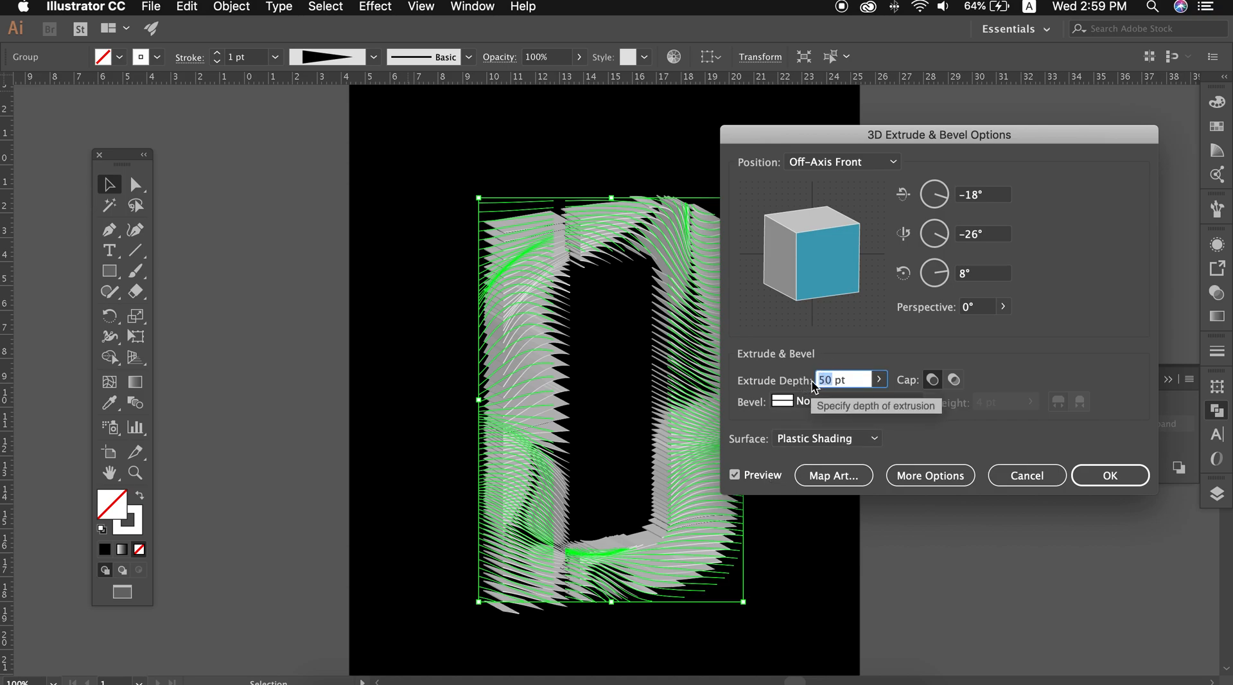
{"action": "type", "text": "5"}
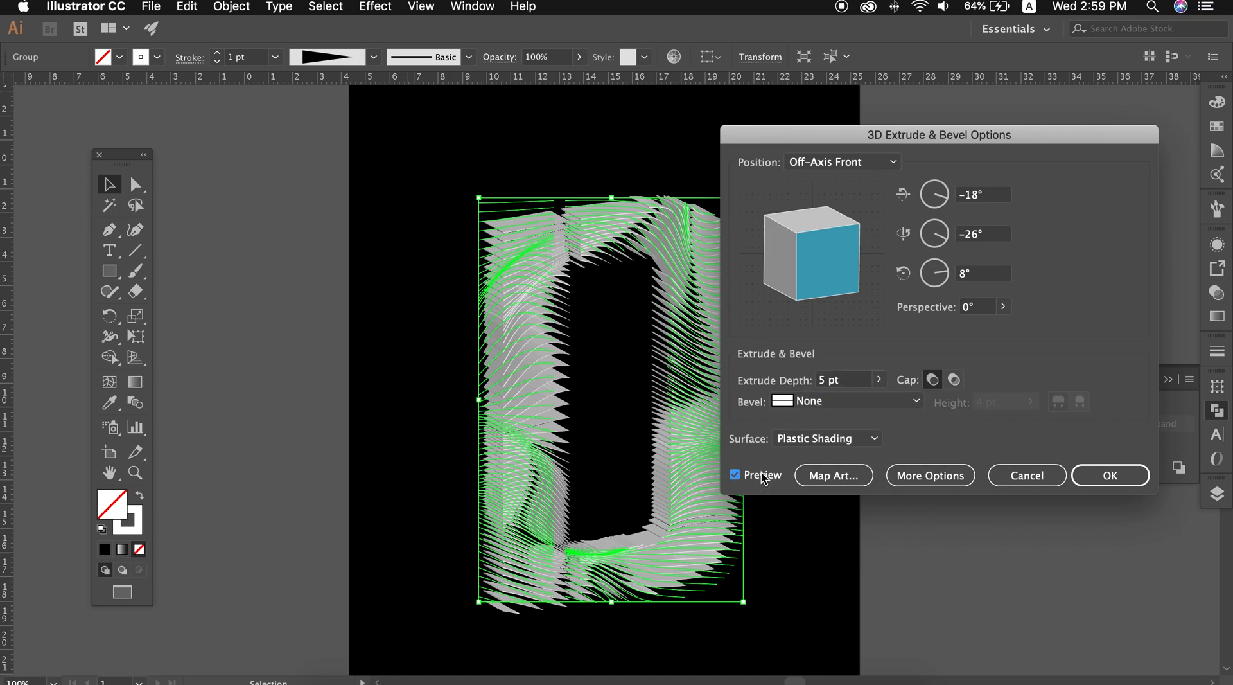
{"action": "left_click", "coordinate": [735, 475]}
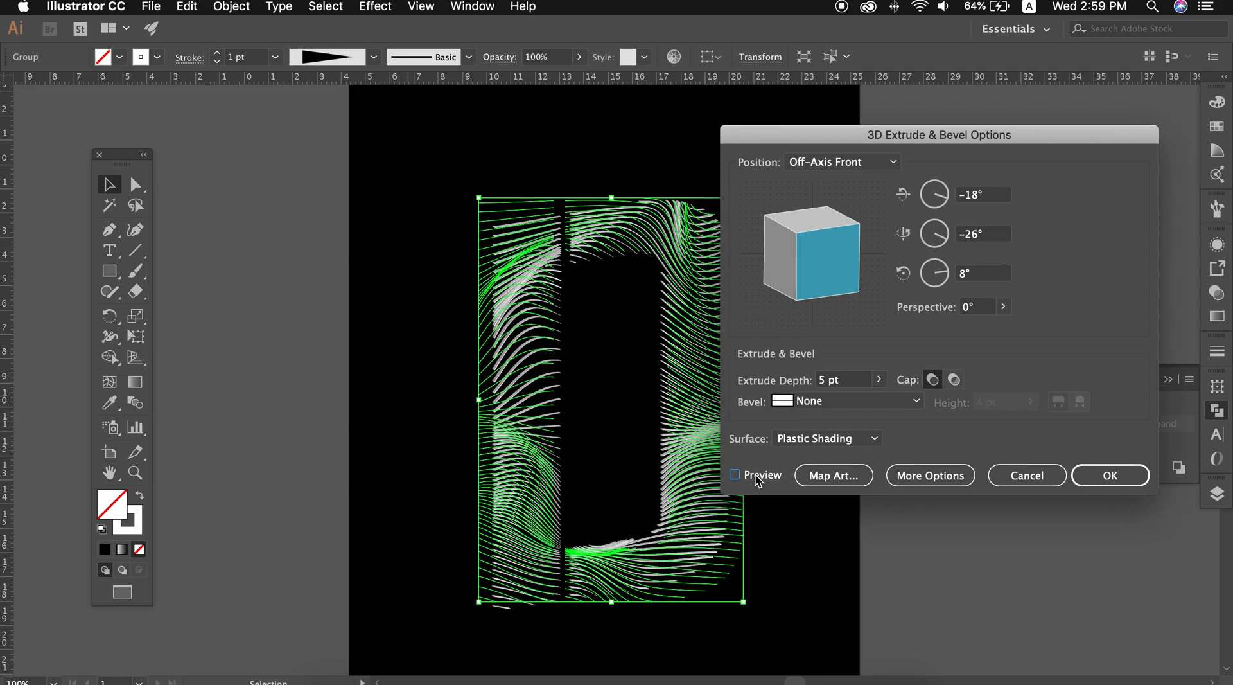
Set the extrude depth to 3 pt, keep the bevel at None, and apply the 3D effect
{"action": "double_click", "coordinate": [827, 381]}
{"action": "type", "text": "3"}
{"action": "left_click", "coordinate": [764, 478]}
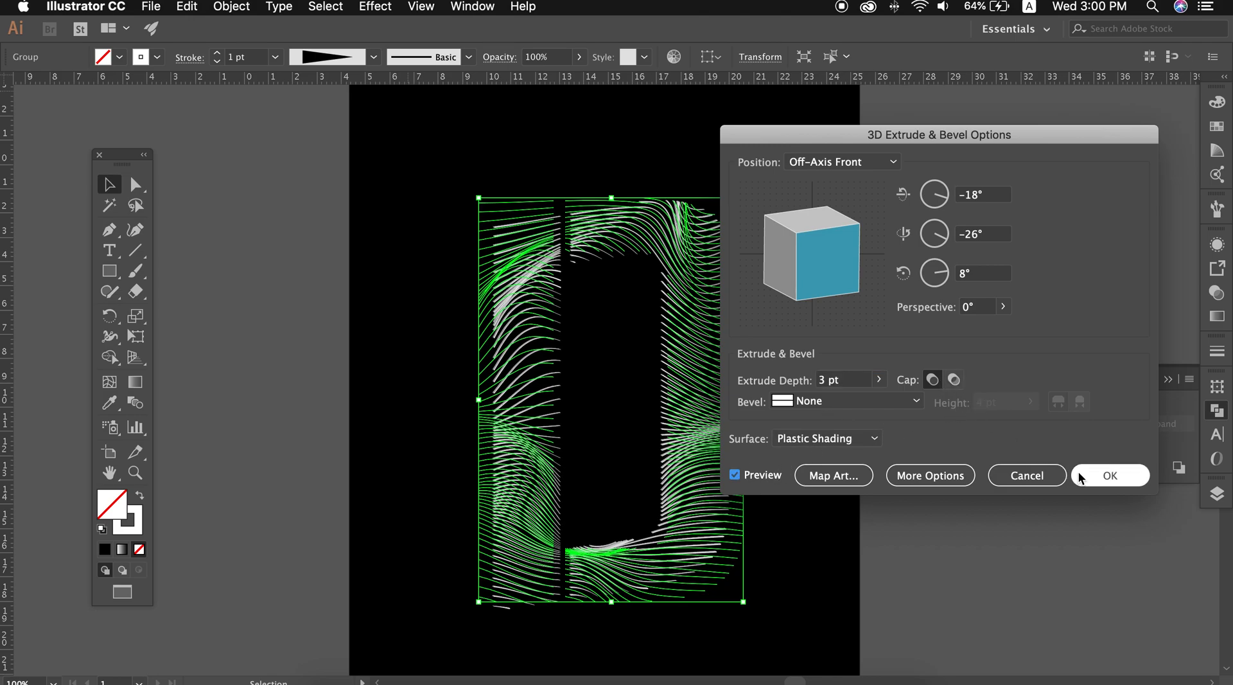
{"action": "left_click", "coordinate": [918, 402]}
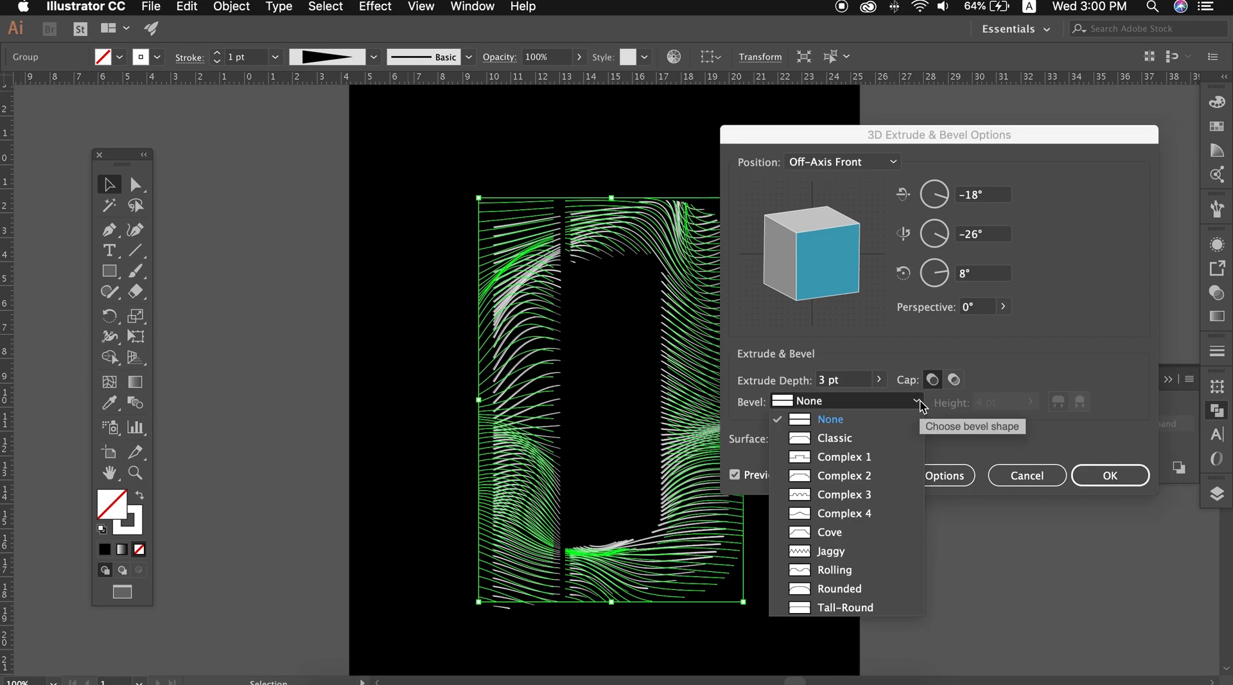
{"action": "left_click", "coordinate": [923, 406]}
{"action": "left_click", "coordinate": [1110, 475]}
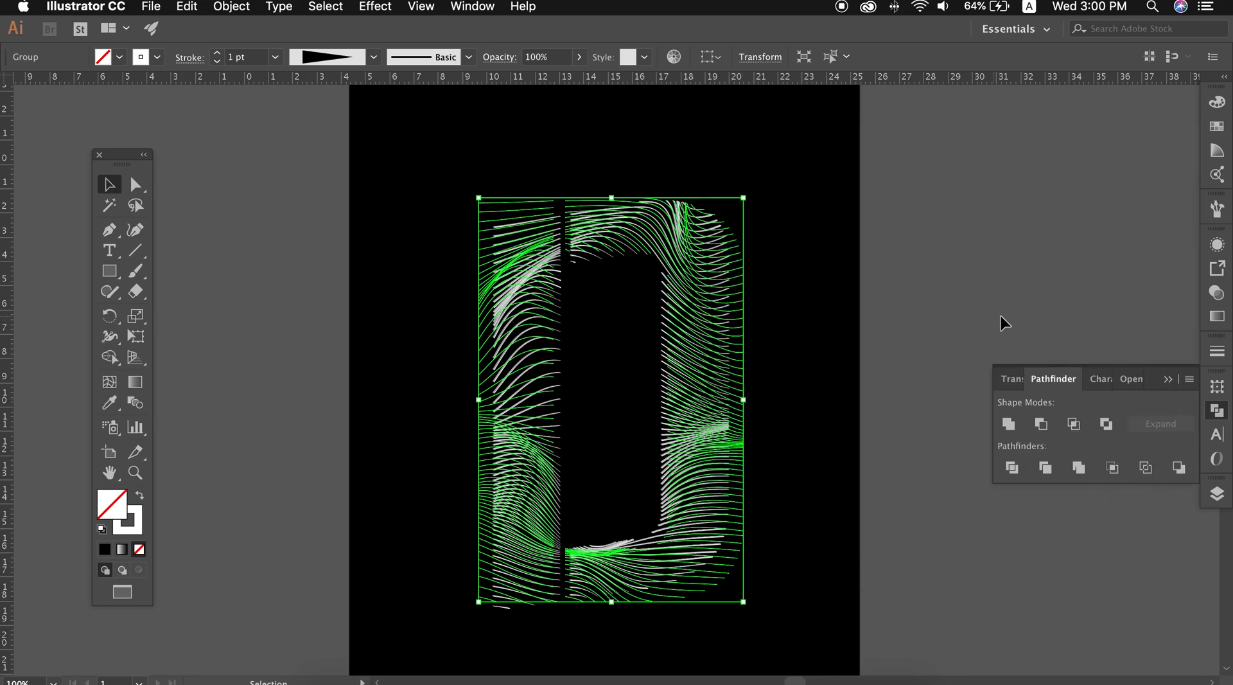
{"action": "left_click", "coordinate": [1025, 323]}
Expand the appearance of the extruded wavy-line letter and deselect it
{"action": "left_click", "coordinate": [720, 324]}
{"action": "right_click", "coordinate": [717, 321]}
{"action": "left_click", "coordinate": [236, 4]}
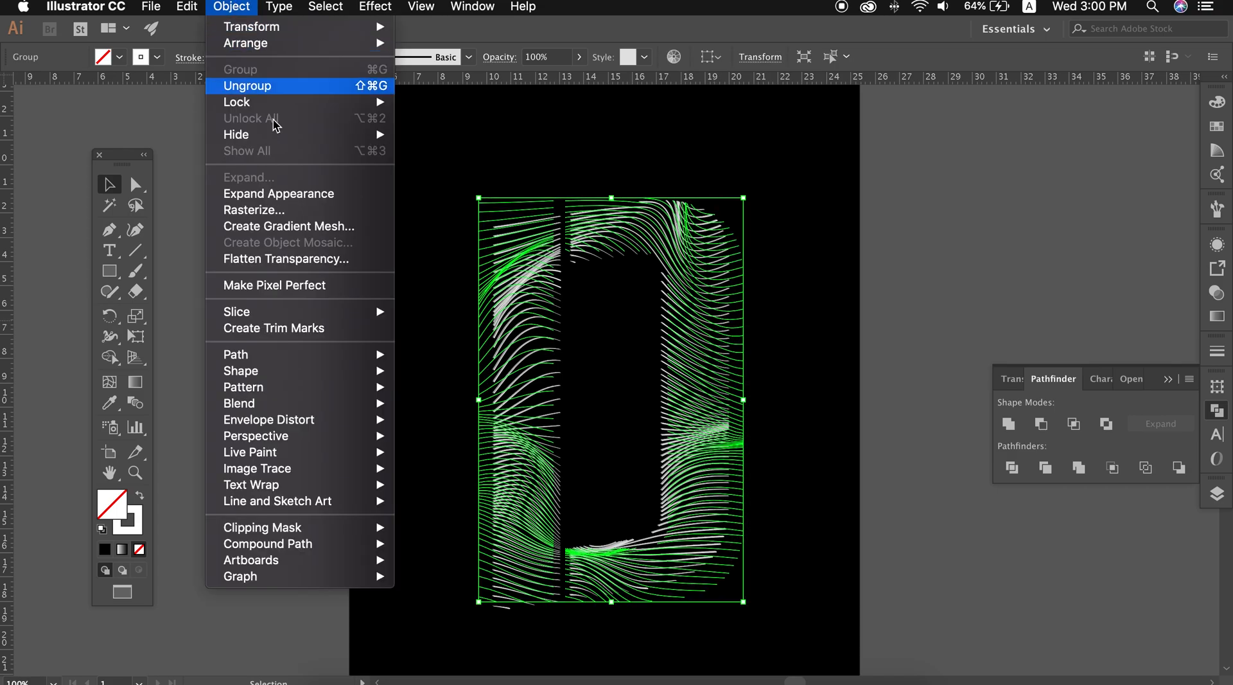
{"action": "left_click", "coordinate": [290, 191]}
{"action": "left_click", "coordinate": [951, 302]}
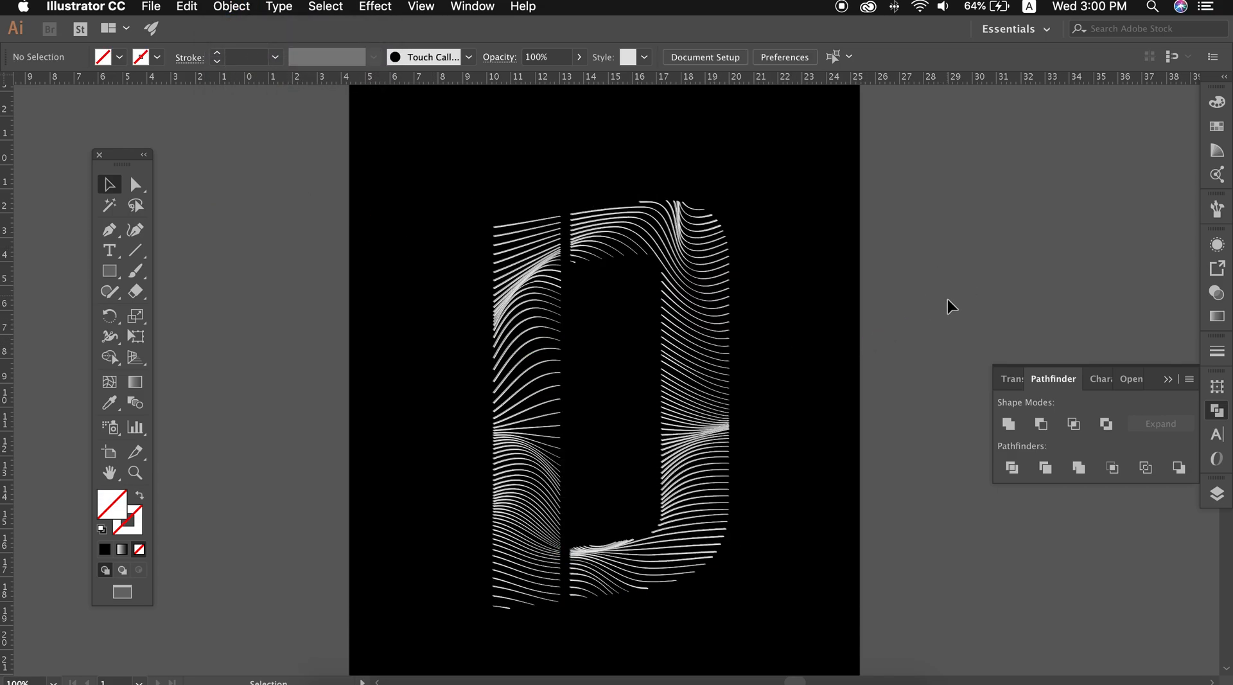
Enlarge the expanded letter D proportionally around its center to about 10.7 by 18.4 cm
{"action": "left_click", "coordinate": [724, 383]}
{"action": "left_click_drag", "start_coordinate": [724, 384], "coordinate": [738, 407]}
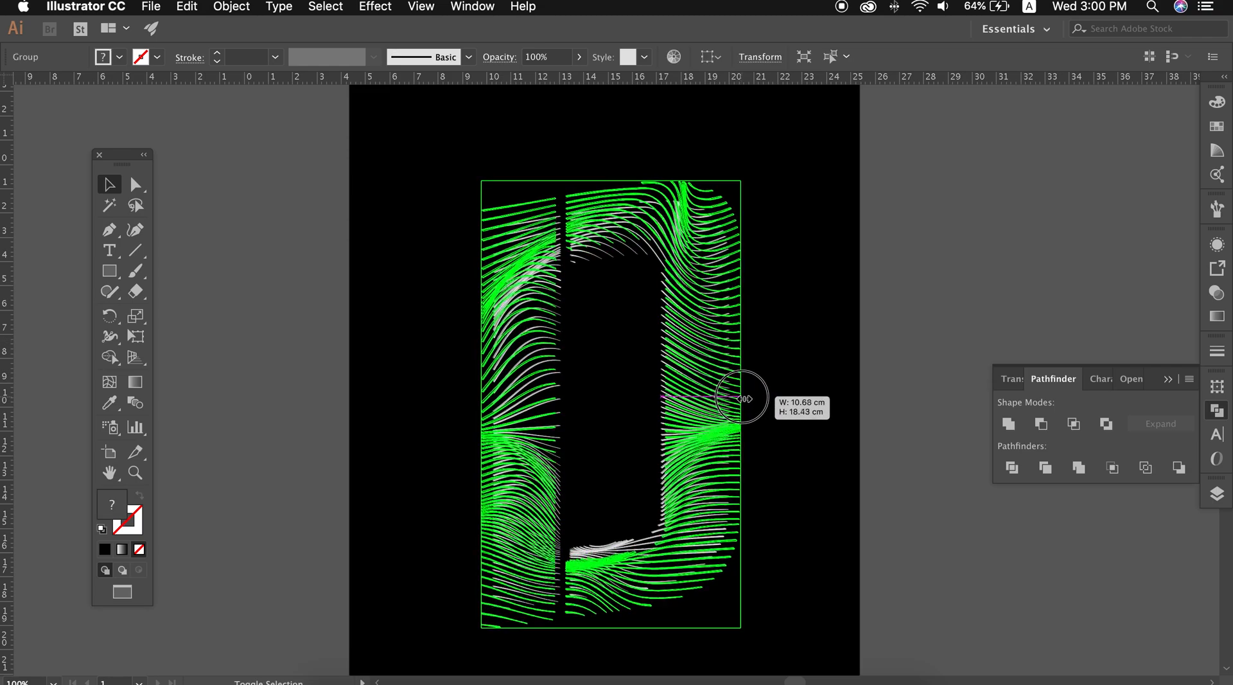